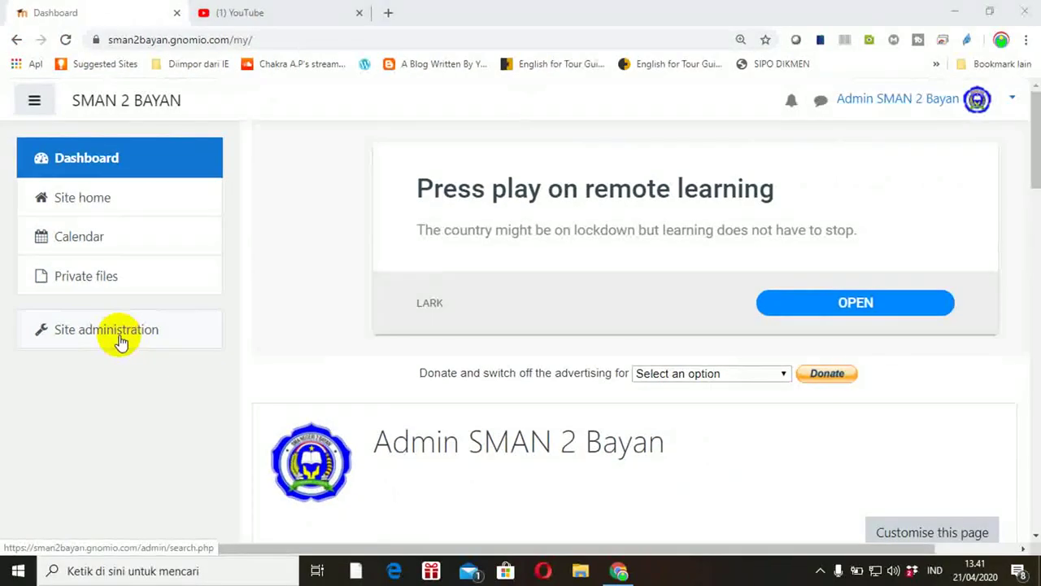
- Open the course and category management page from Site administration and bring up the list of course categories
left_click(364, 314)
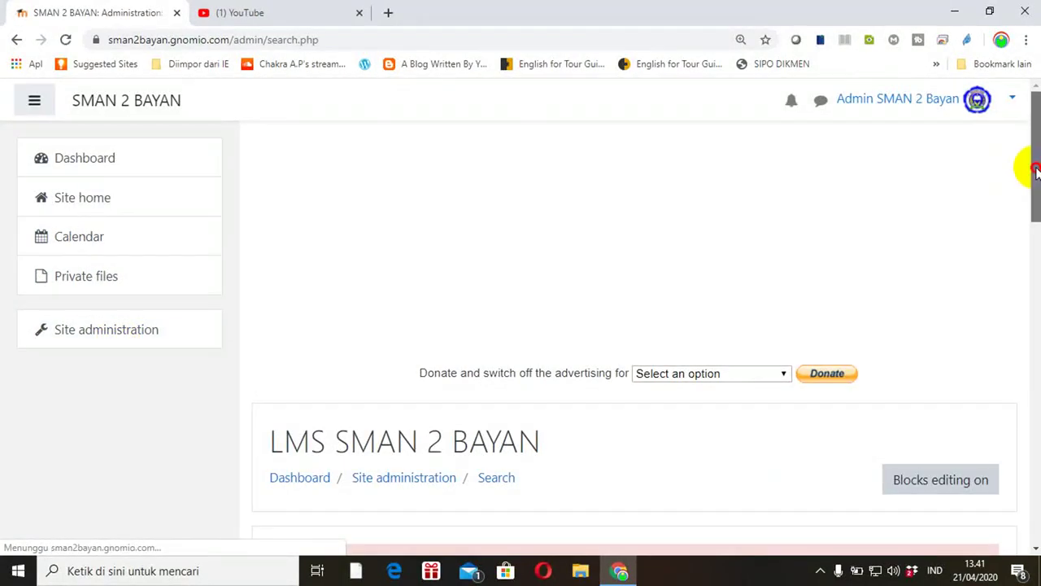
scroll(1037, 168, "down", 5)
left_click_drag(1034, 268, 1035, 161)
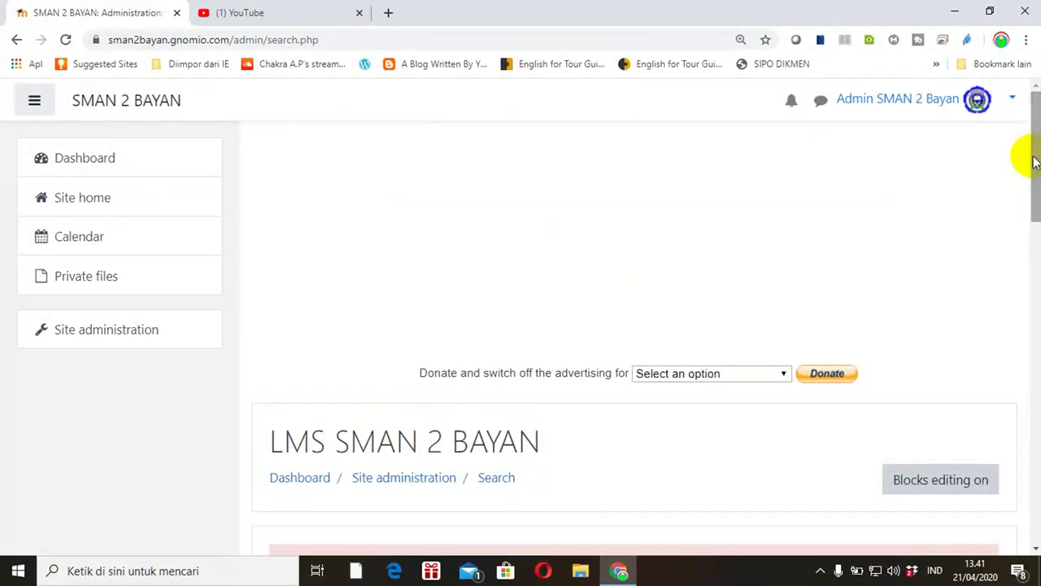
left_click_drag(1034, 161, 1030, 261)
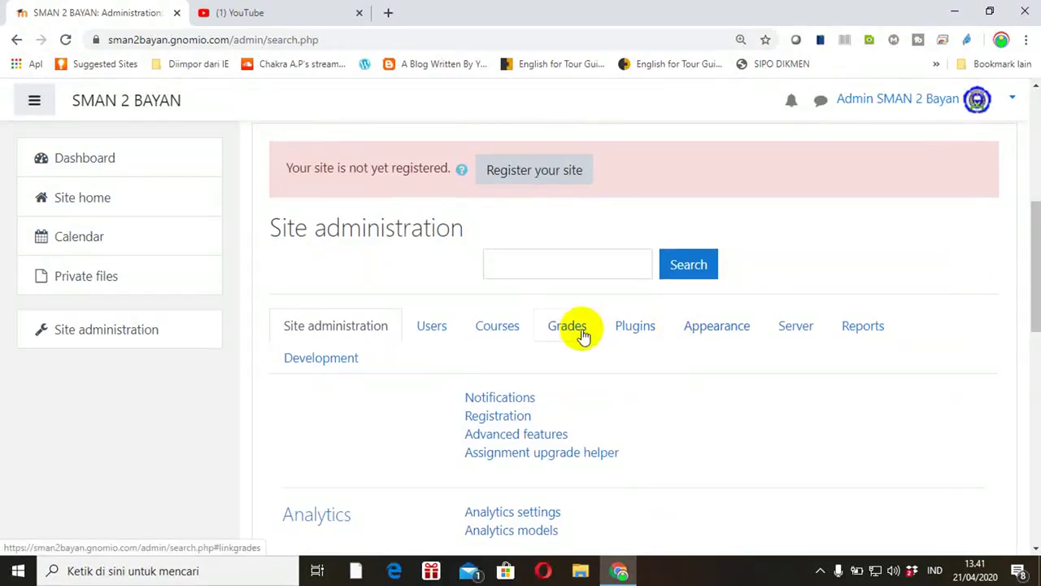
left_click(497, 336)
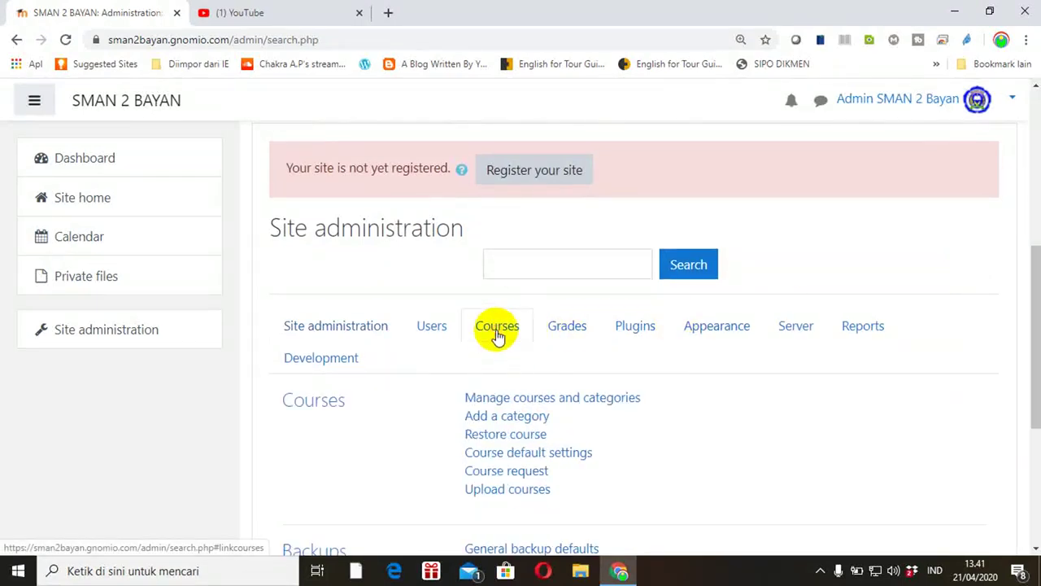
left_click(505, 398)
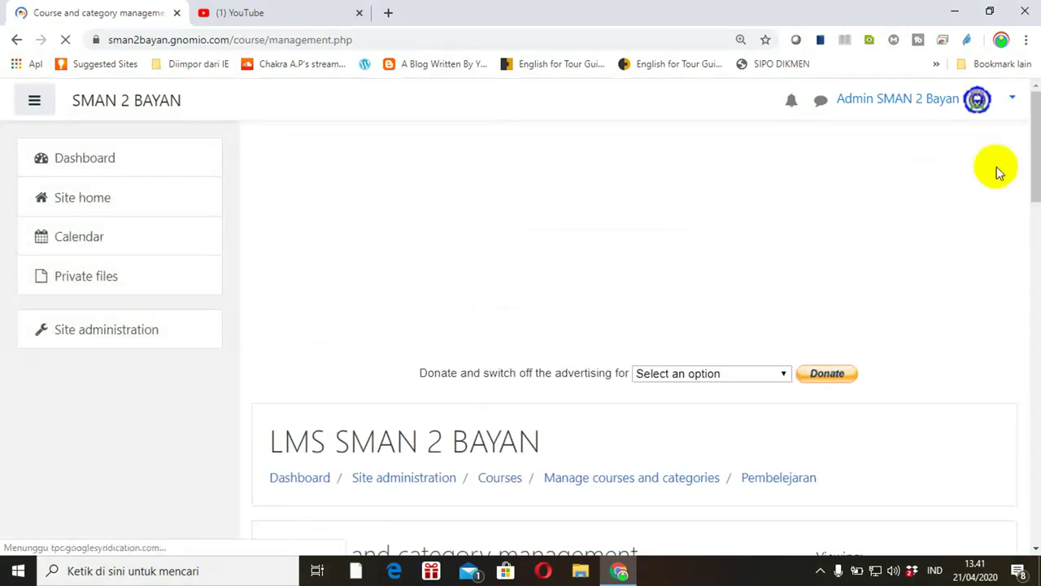
left_click_drag(1035, 161, 1032, 292)
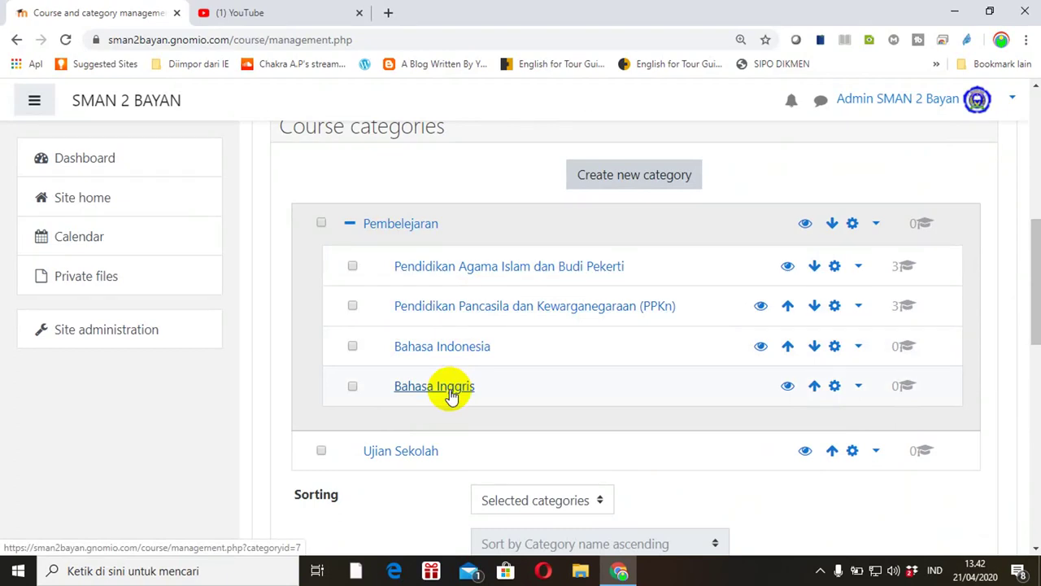
- Create a new category named "Matematika Umum" under the parent category Pembelejaran
left_click(620, 184)
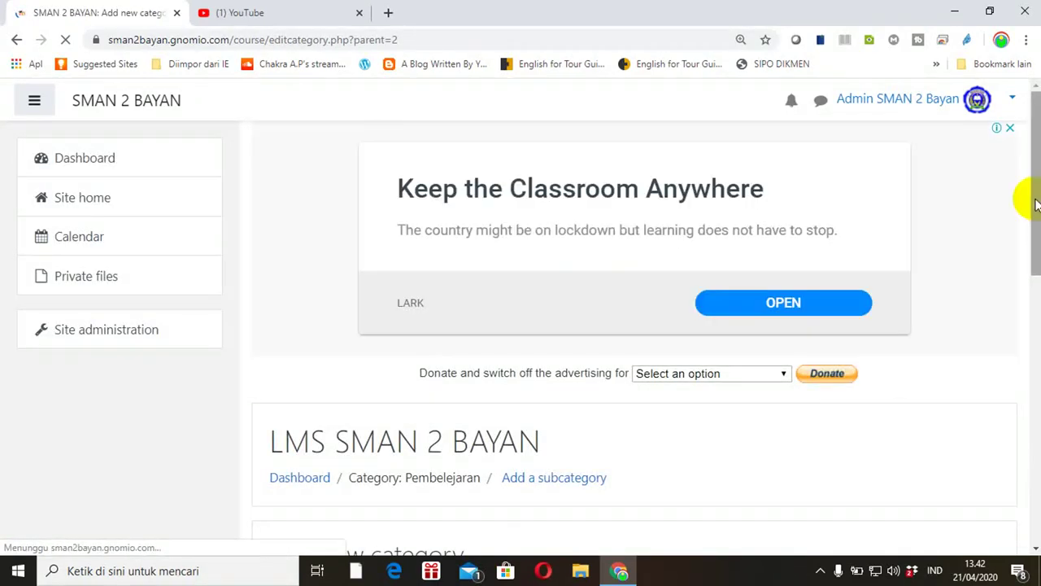
left_click(1035, 273)
left_click_drag(1035, 277, 1030, 342)
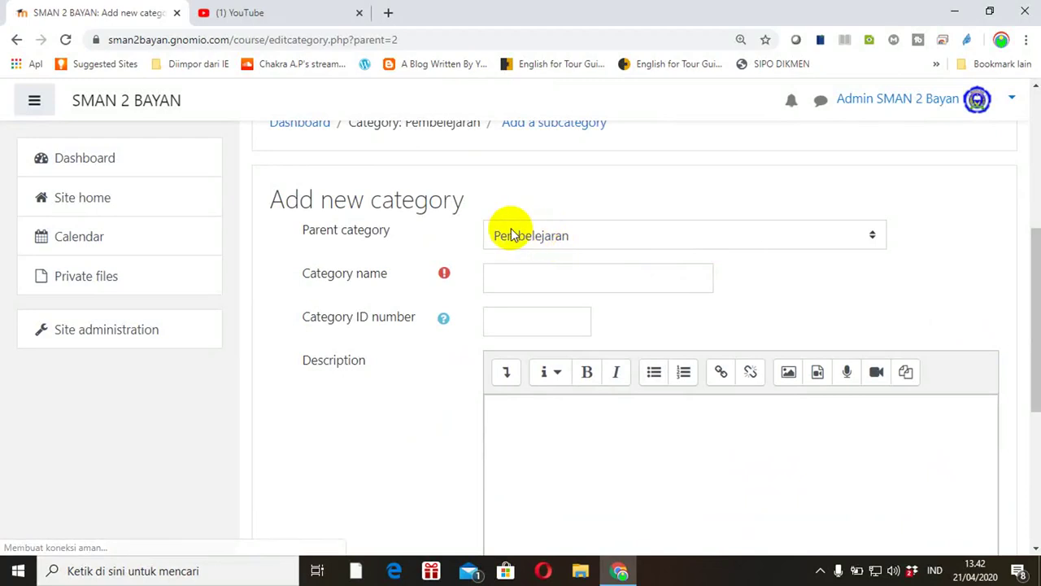
left_click(589, 267)
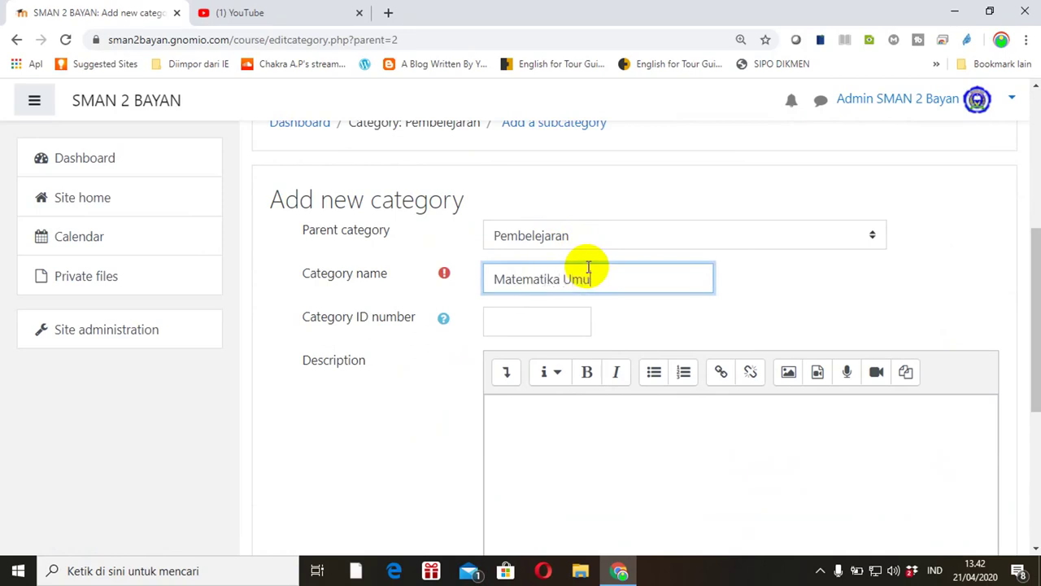
left_click_drag(1033, 244, 1030, 353)
left_click(533, 400)
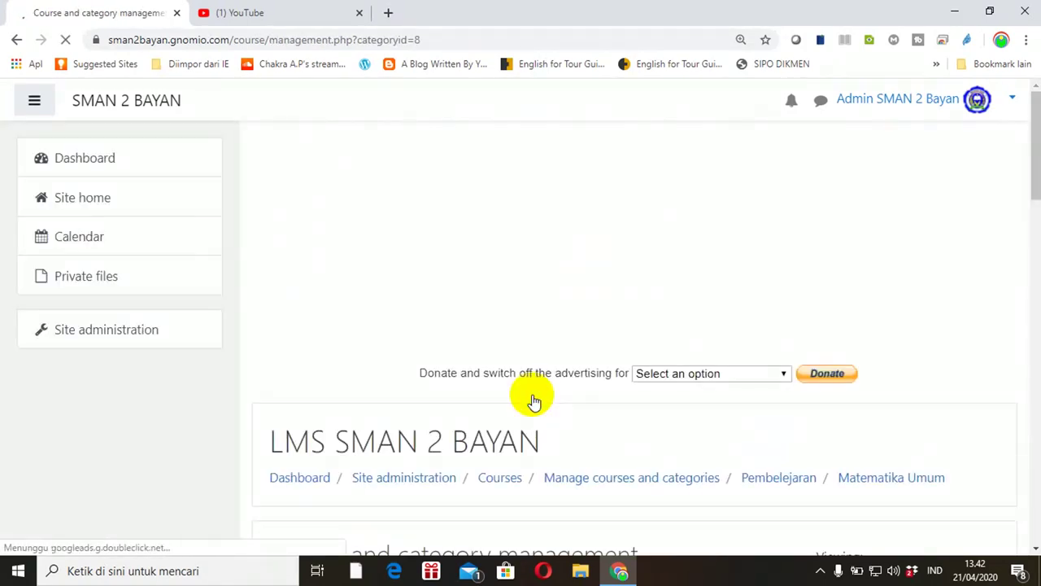
- Start a new course in the Matematika Umum category with full name "Matematika Umum Kelas XII" and short name "MATUMXII"
left_click_drag(1037, 167, 1027, 295)
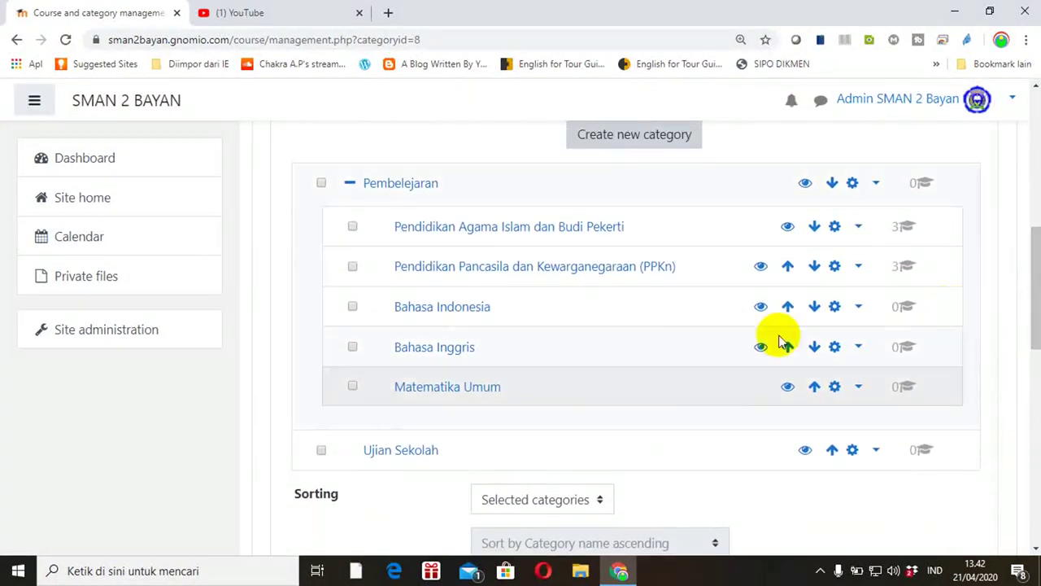
left_click(458, 391)
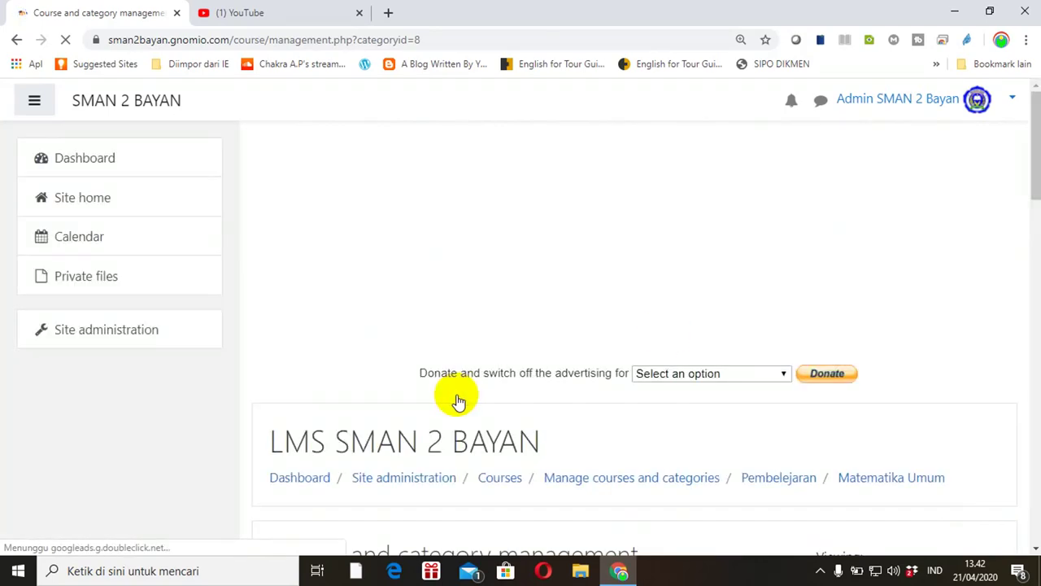
left_click_drag(1032, 175, 988, 476)
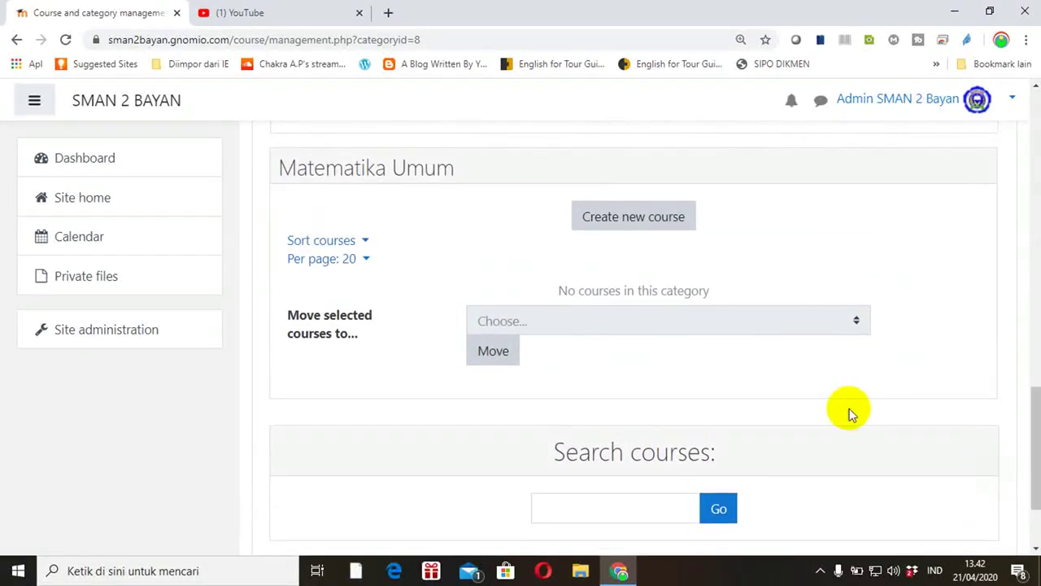
left_click(613, 219)
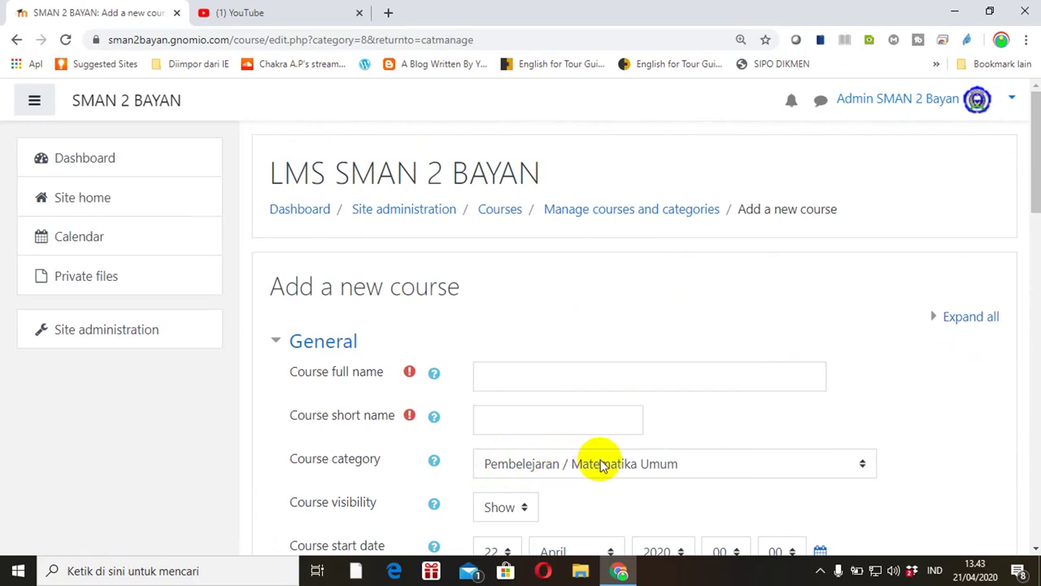
left_click(522, 374)
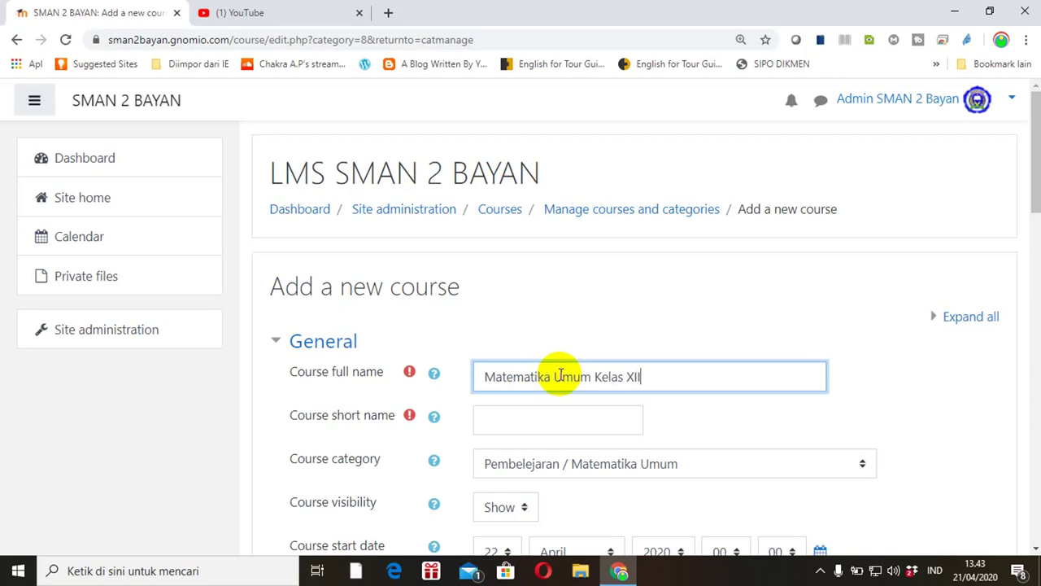
left_click(546, 419)
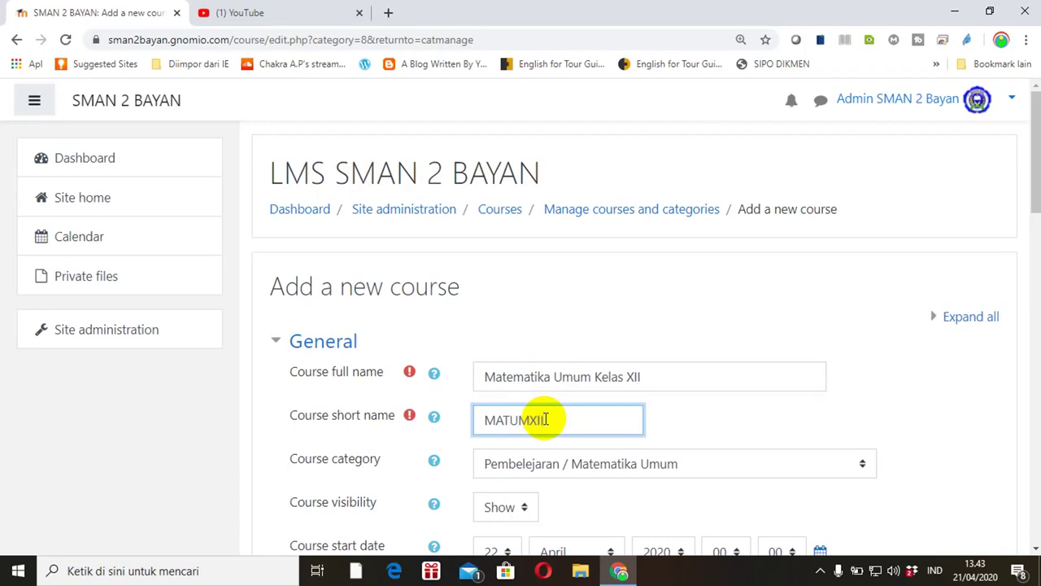
- Set the course format's number of sections to 6, then save and display the new course
left_click_drag(1034, 186, 1009, 430)
left_click(388, 411)
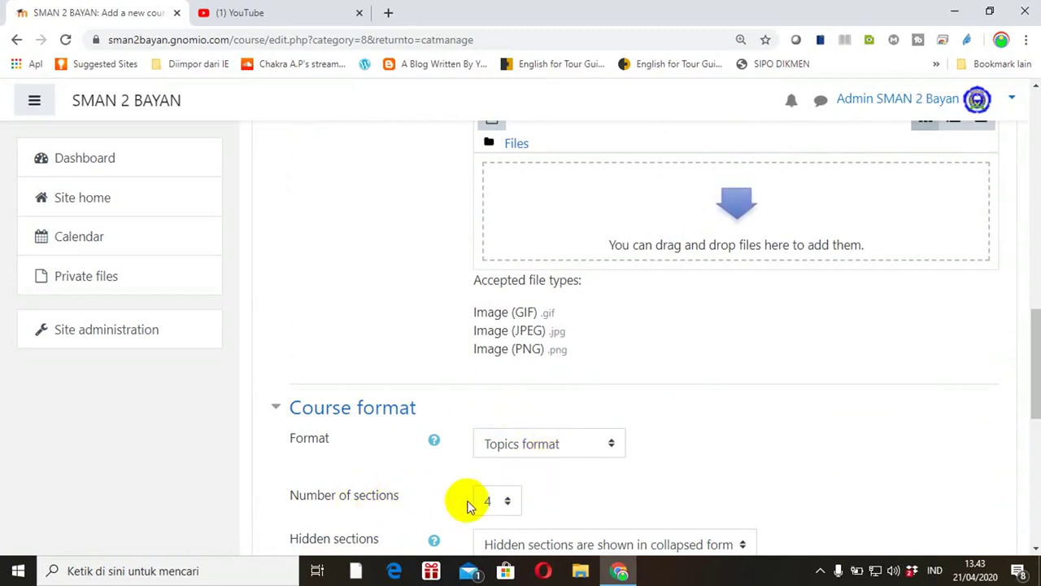
left_click_drag(1030, 344, 1038, 382)
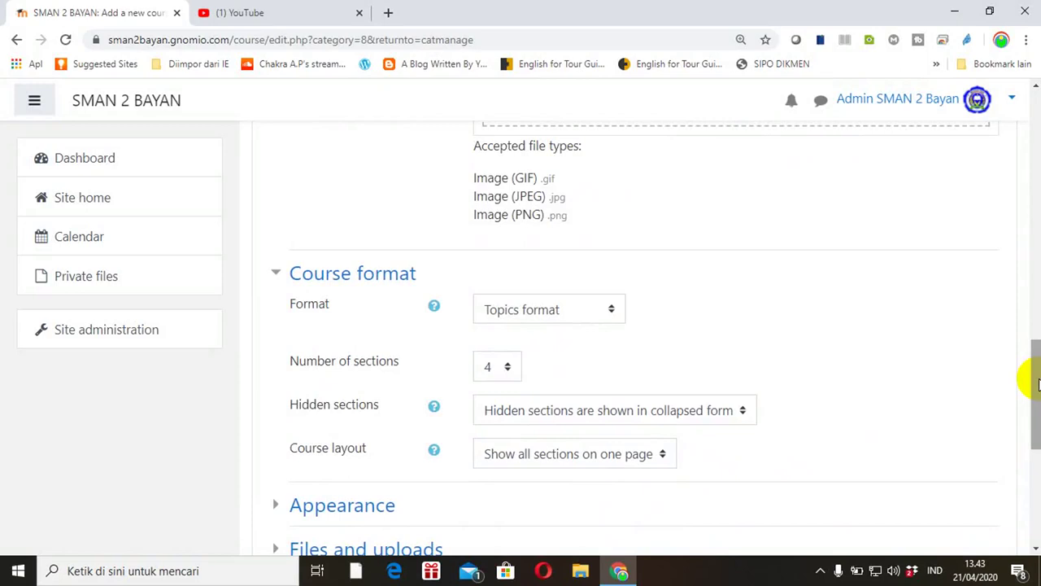
left_click(508, 368)
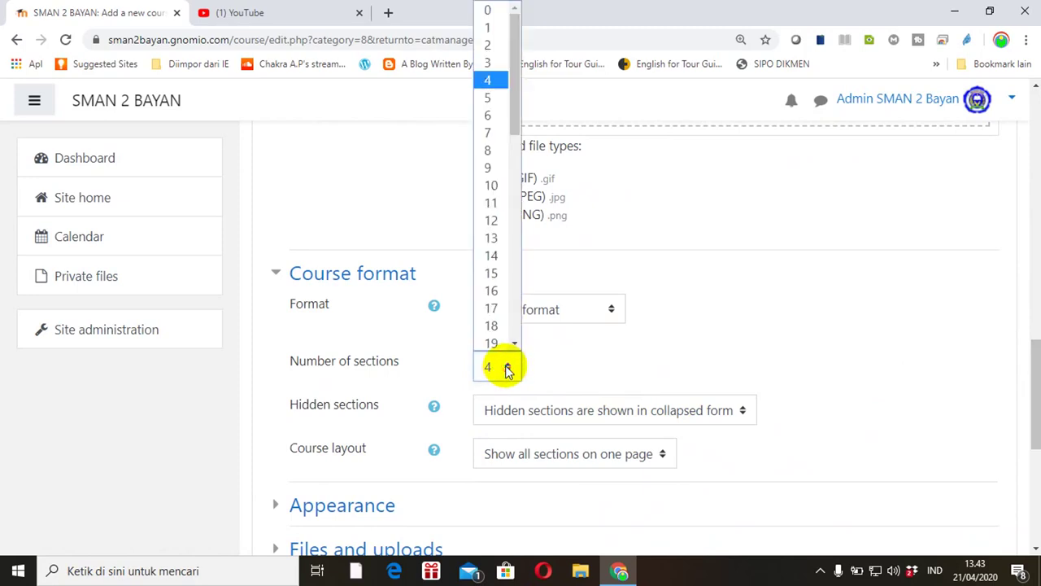
left_click(498, 117)
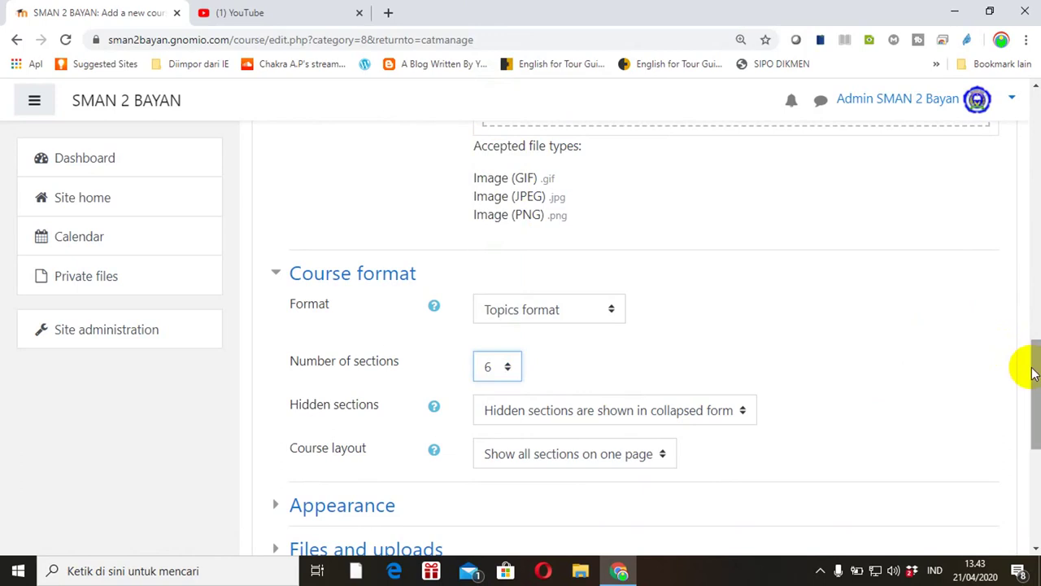
left_click_drag(1034, 370, 1030, 494)
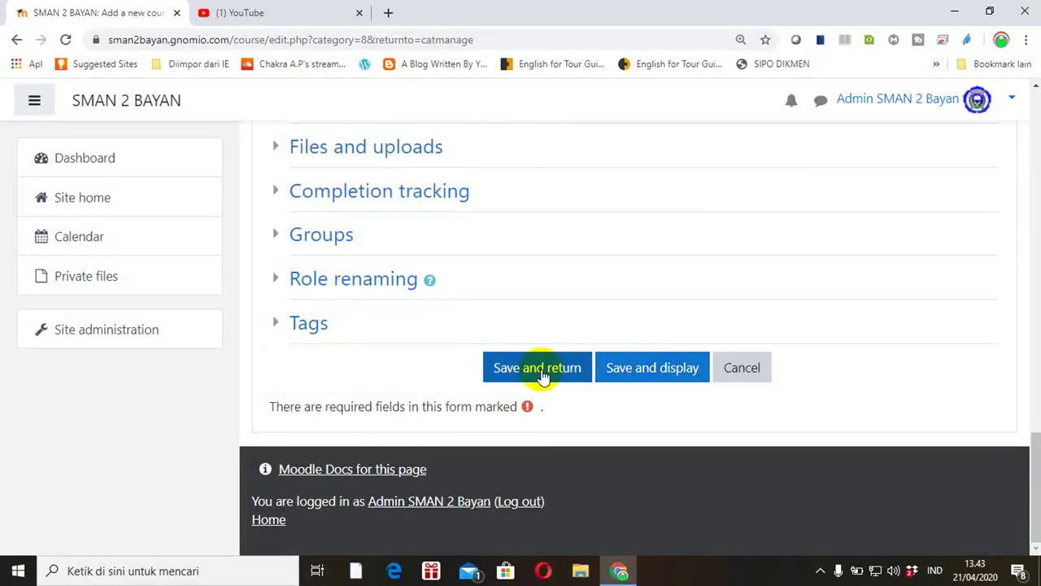
left_click(636, 370)
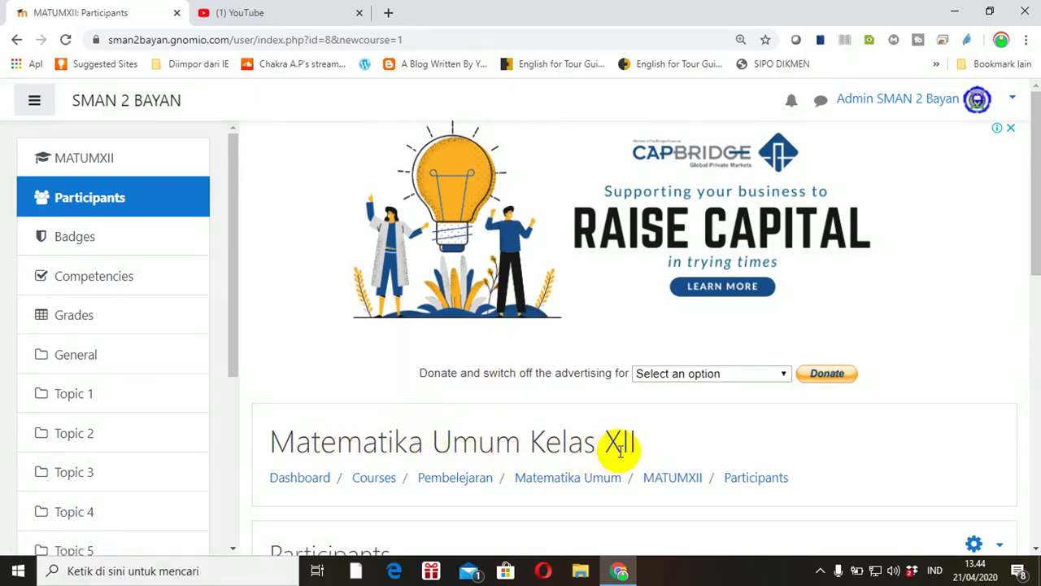
- Open the MATUMXII course's main page and dismiss the welcome tour
mouse_move(1034, 233)
left_mouse_down()
mouse_move(1030, 394)
mouse_move(1025, 212)
mouse_move(1032, 473)
mouse_move(1030, 198)
mouse_move(1025, 497)
mouse_move(1030, 225)
left_mouse_up()
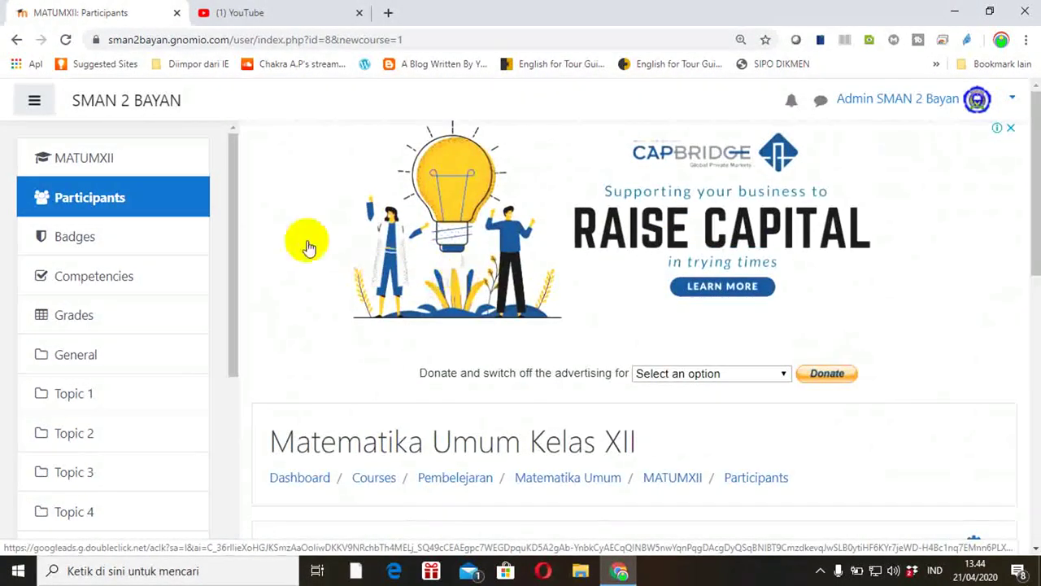
left_click(85, 159)
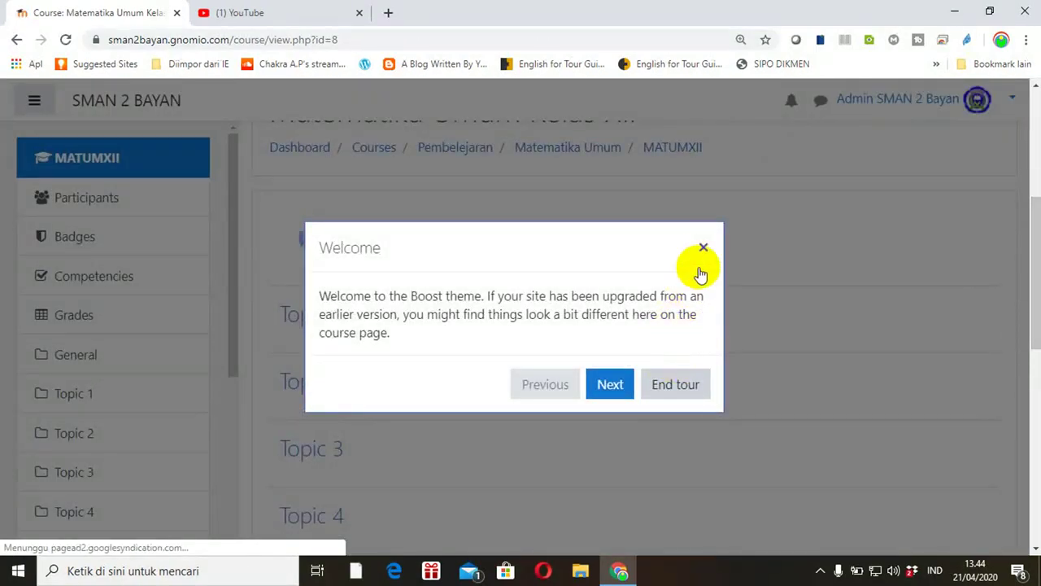
left_click(703, 248)
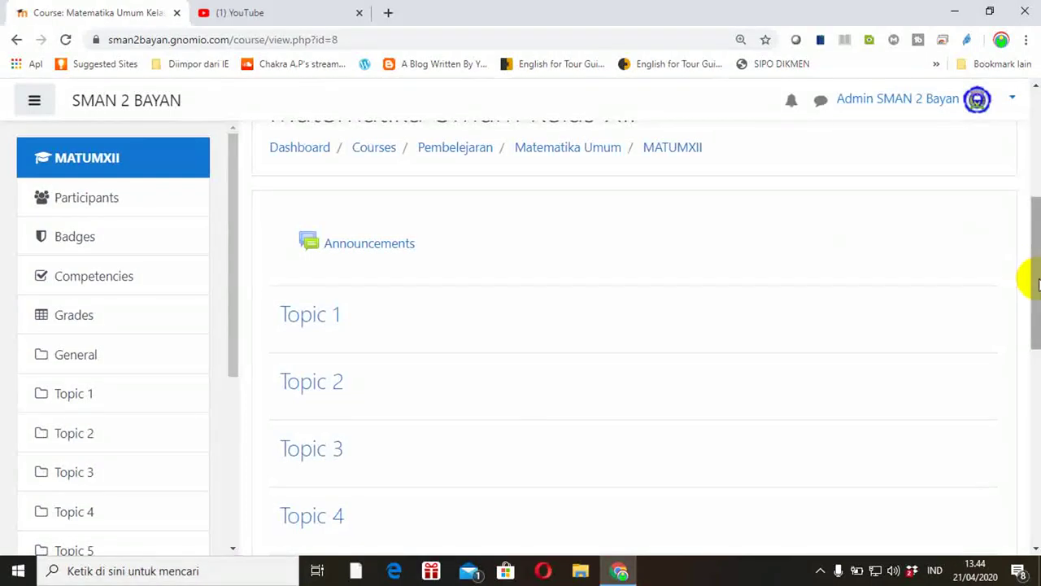
left_click_drag(1030, 274, 1032, 223)
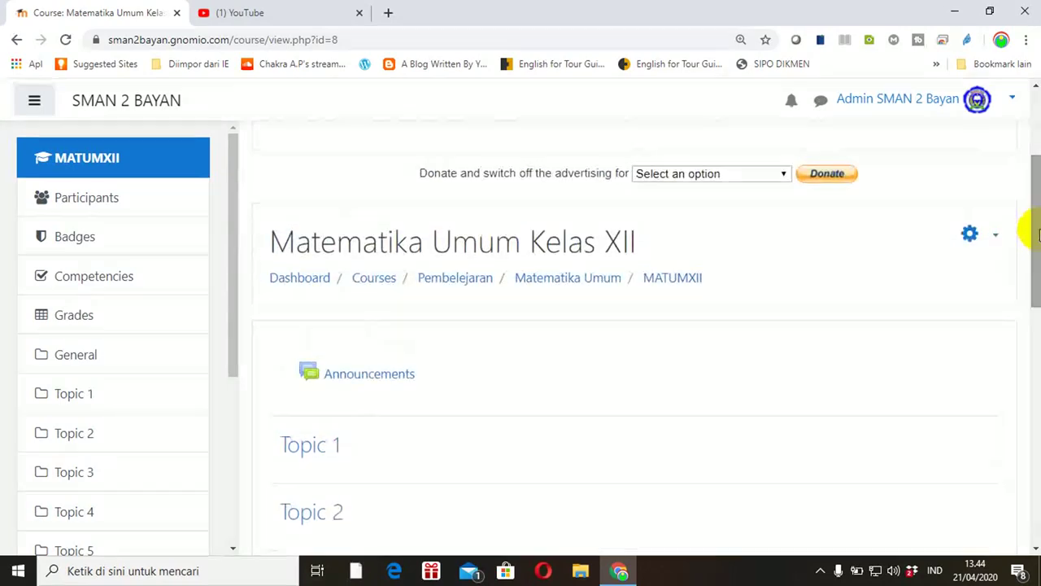
- Turn editing on for the Matematika Umum Kelas XII course
left_click(996, 242)
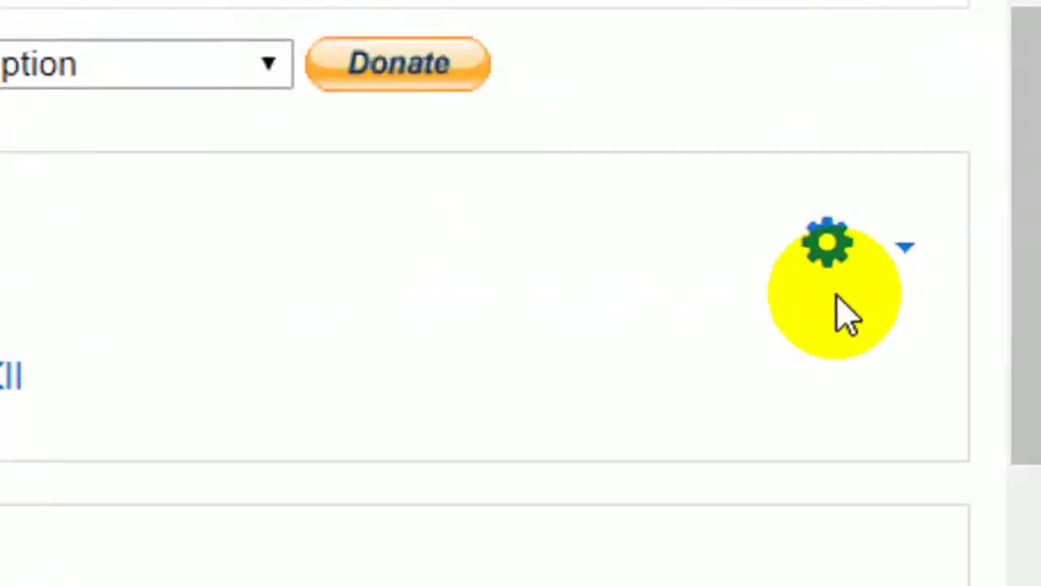
left_click(909, 245)
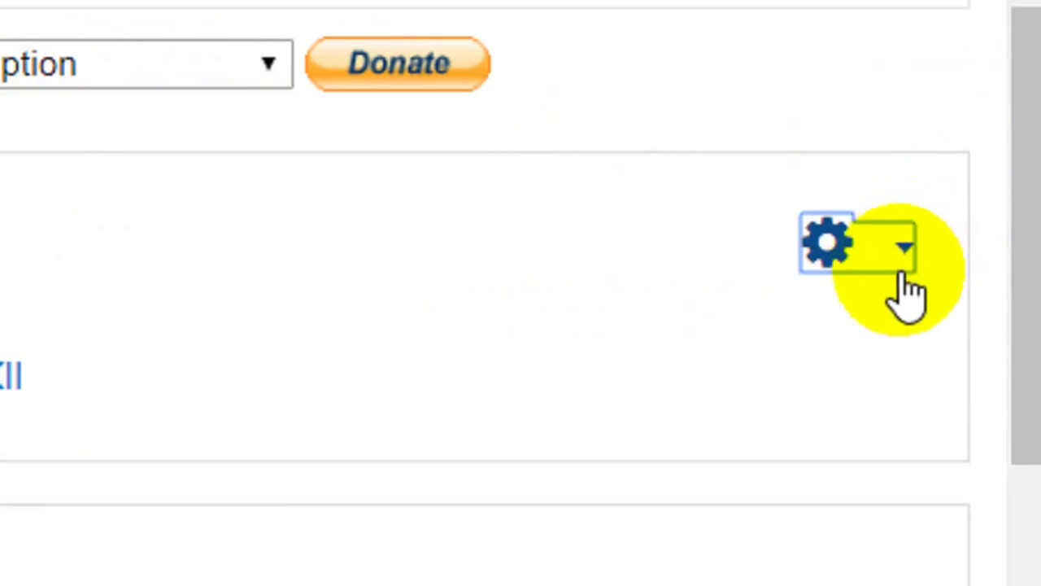
left_click(907, 262)
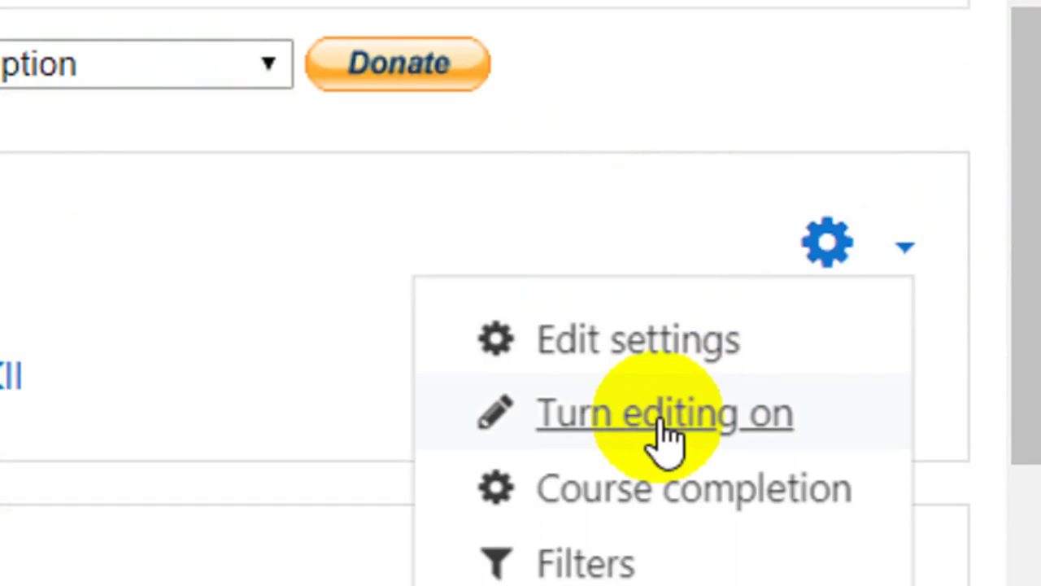
left_click(663, 440)
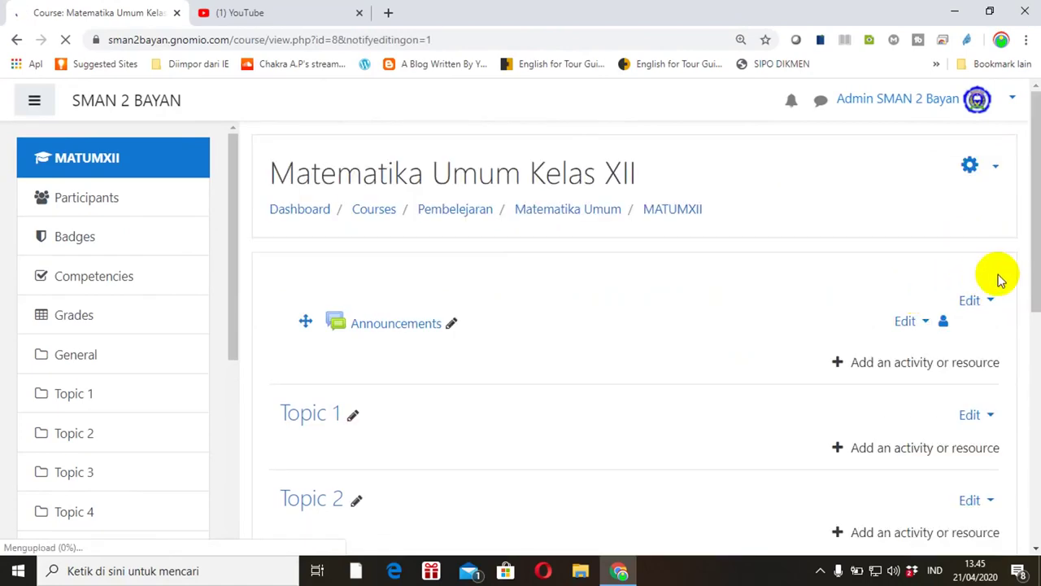
- Rename the course's Topic 1 to "Kaidah Pencacahan" and Topic 2 to "Statistika"
scroll(1031, 261, "down", 1)
scroll(1033, 257, "down", 1)
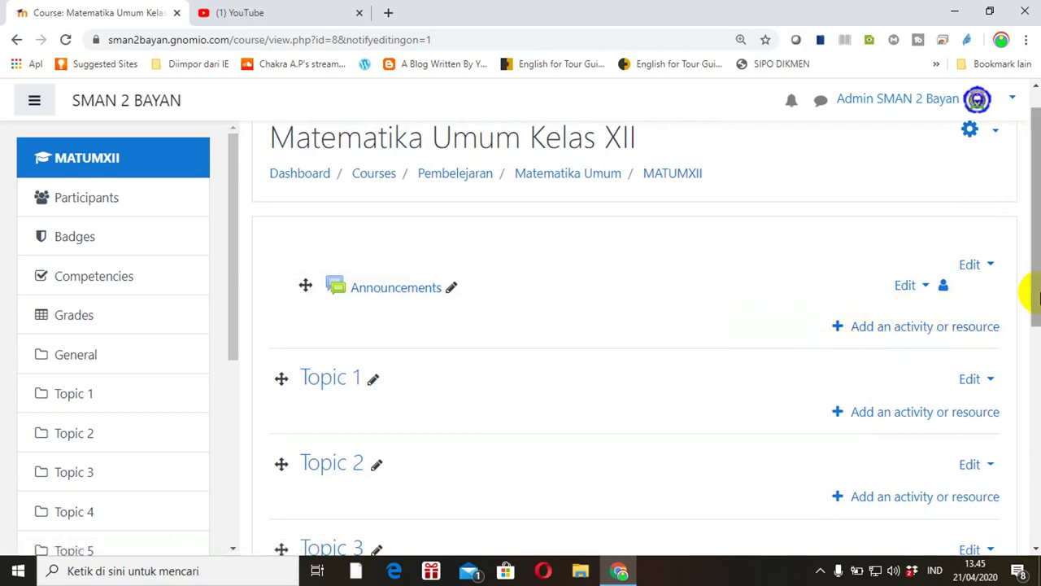
left_click_drag(1023, 268, 1030, 305)
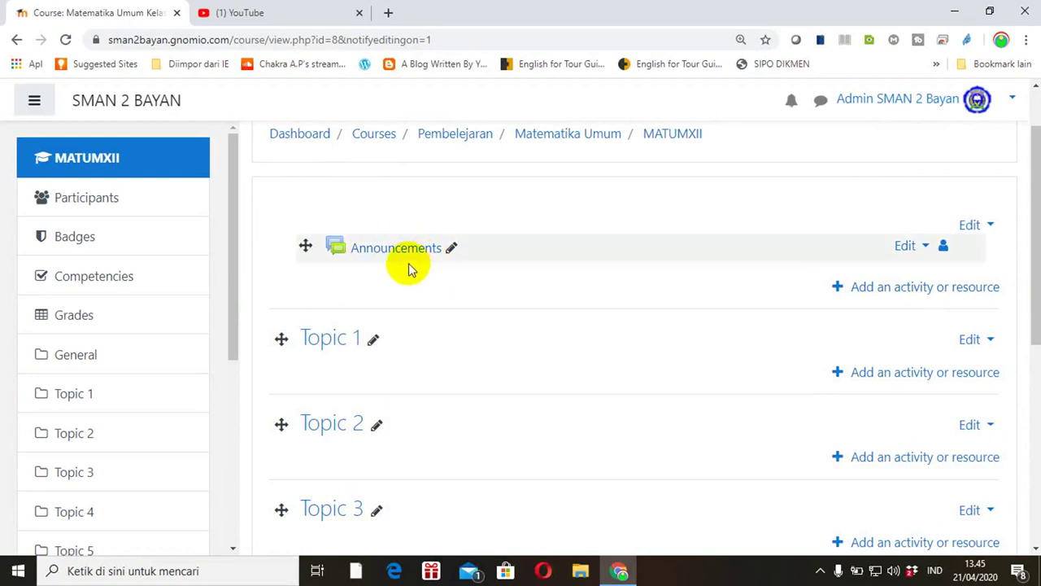
left_click(372, 345)
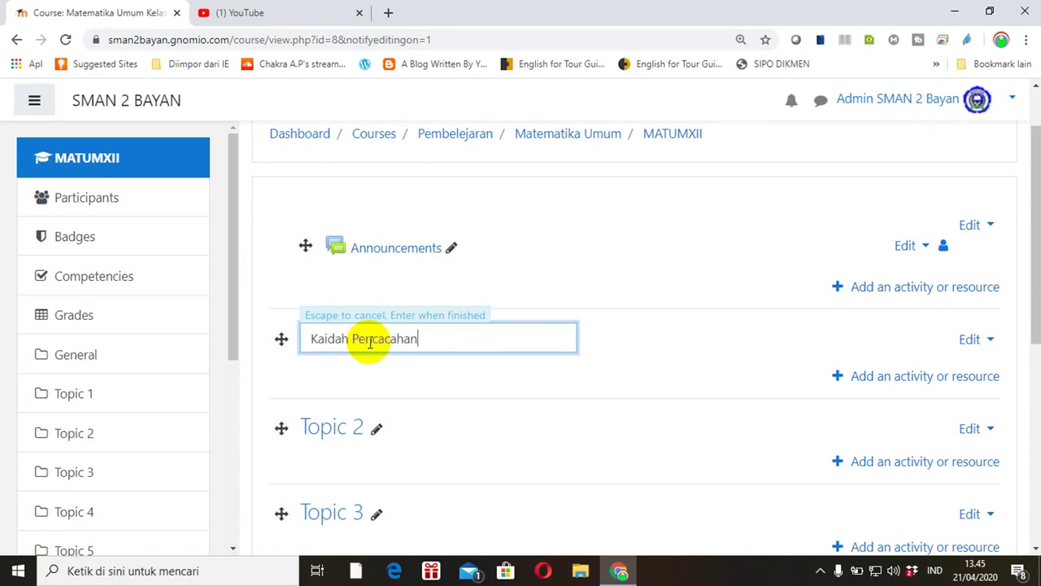
key("Return")
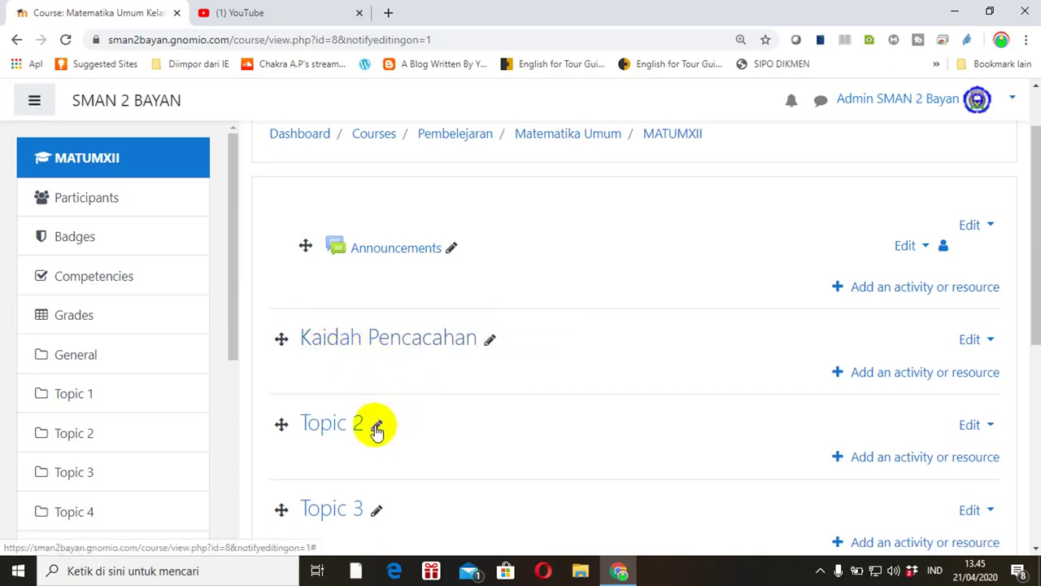
left_click(375, 425)
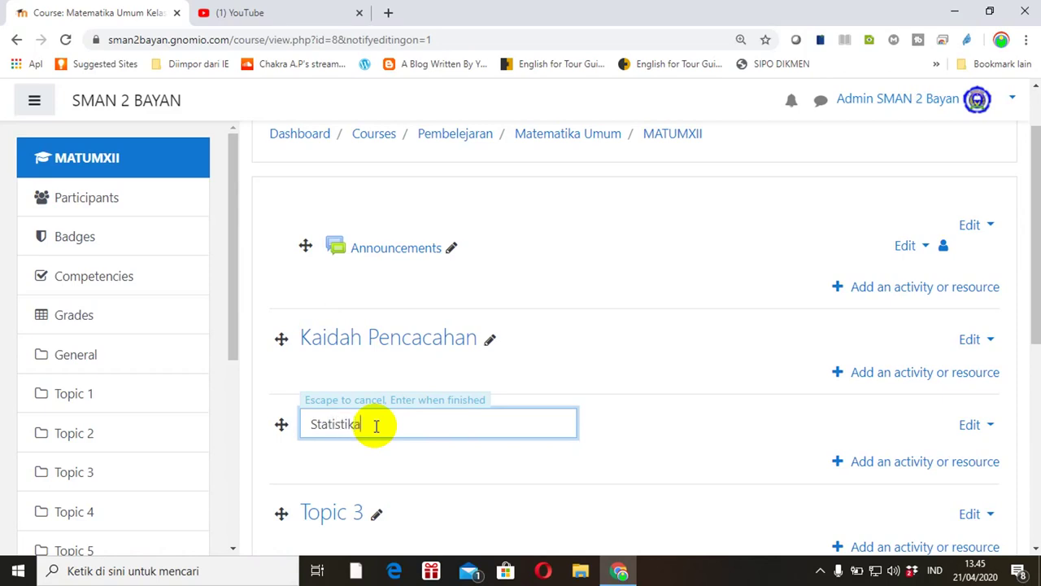
key("Return")
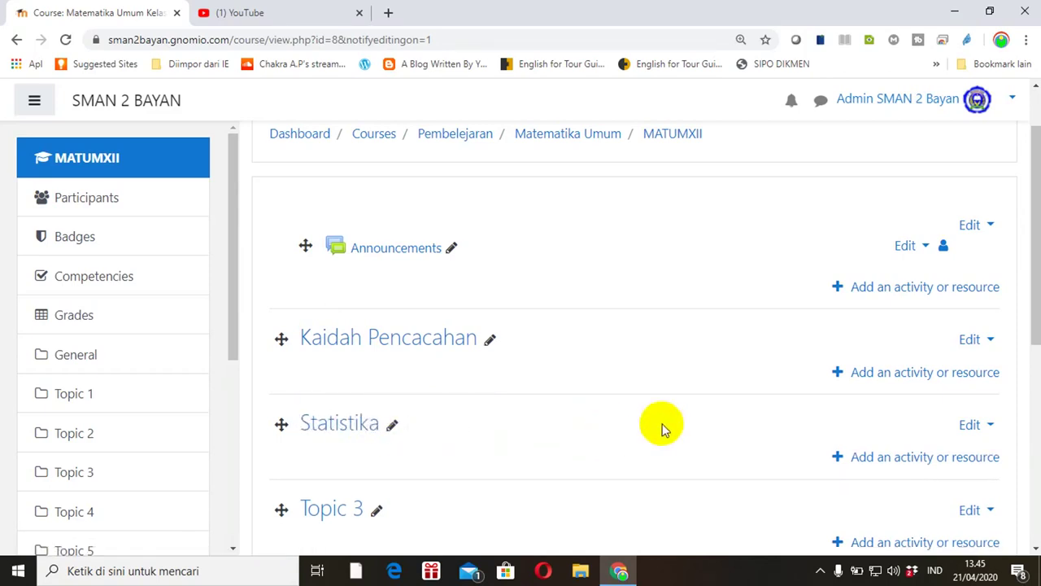
- Rename Topic 3 to "Dimensi Tiga" and Topic 4 to "Peluang"
left_click_drag(1037, 281, 1023, 309)
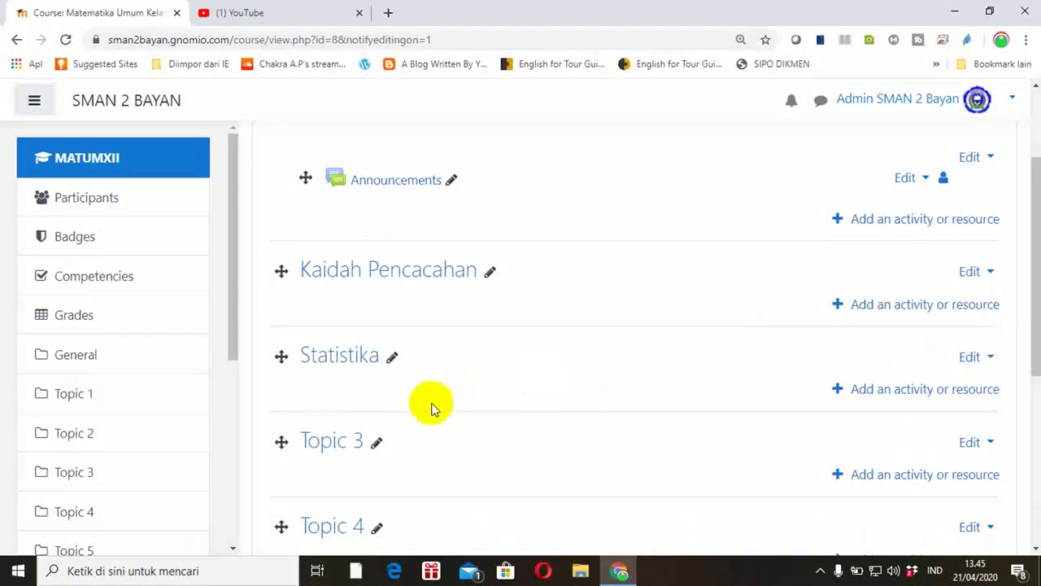
left_click(378, 443)
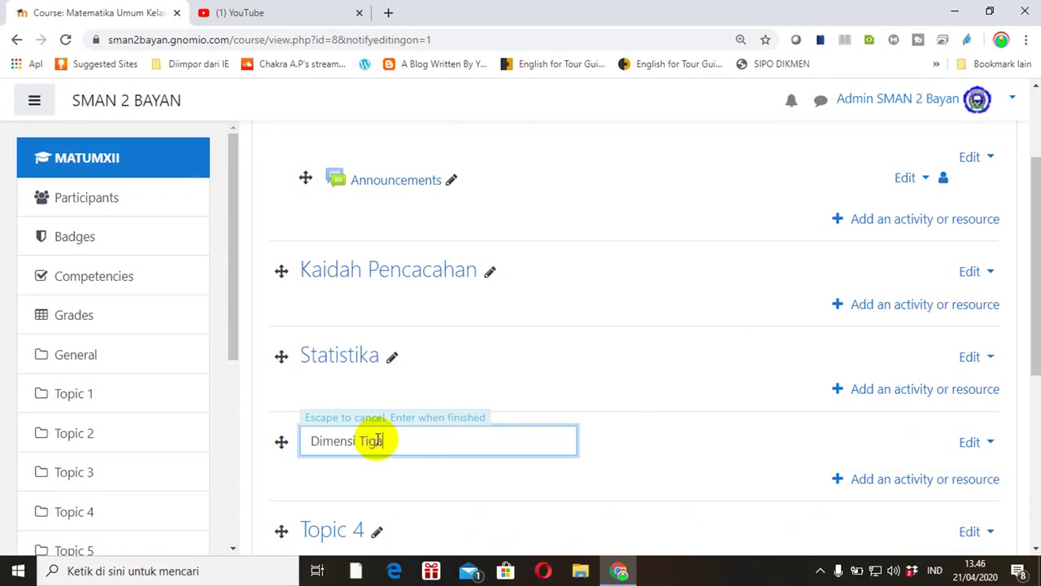
type("Dimensi Tiga")
key("Return")
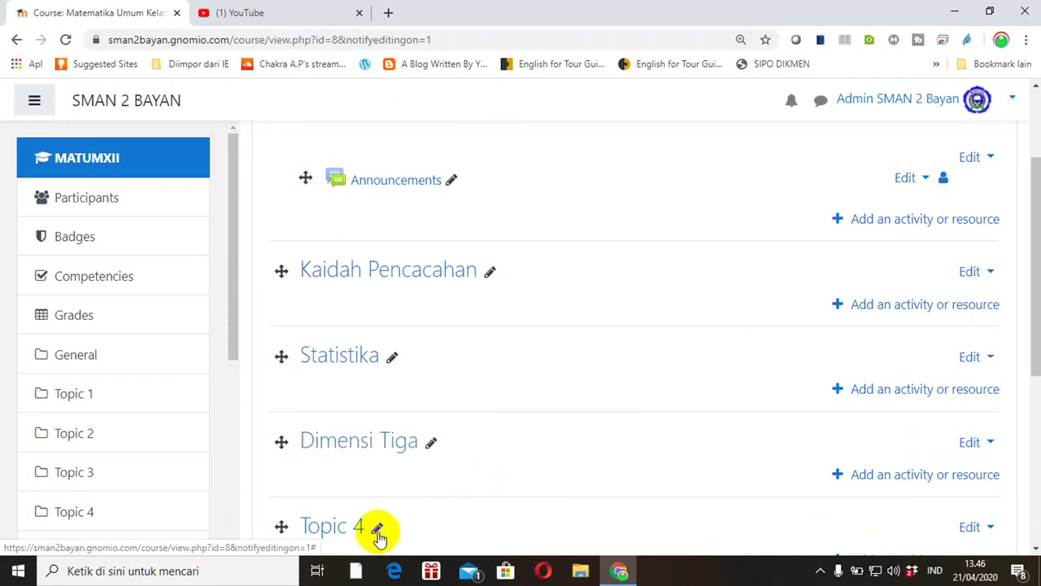
left_click(378, 528)
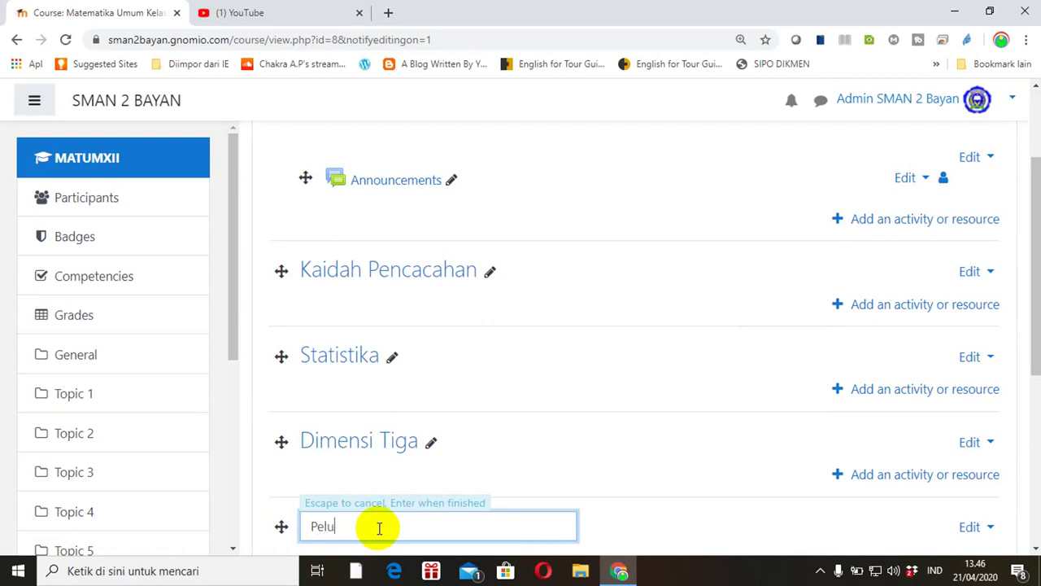
key("Return")
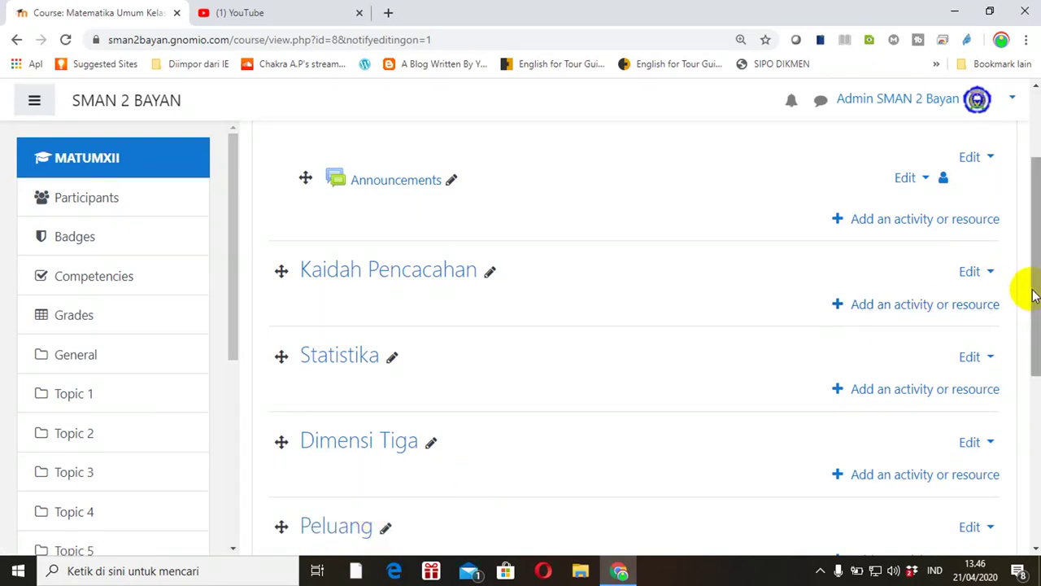
- Start adding a URL resource to the Kaidah Pencacahan topic
left_click_drag(1033, 293, 1030, 236)
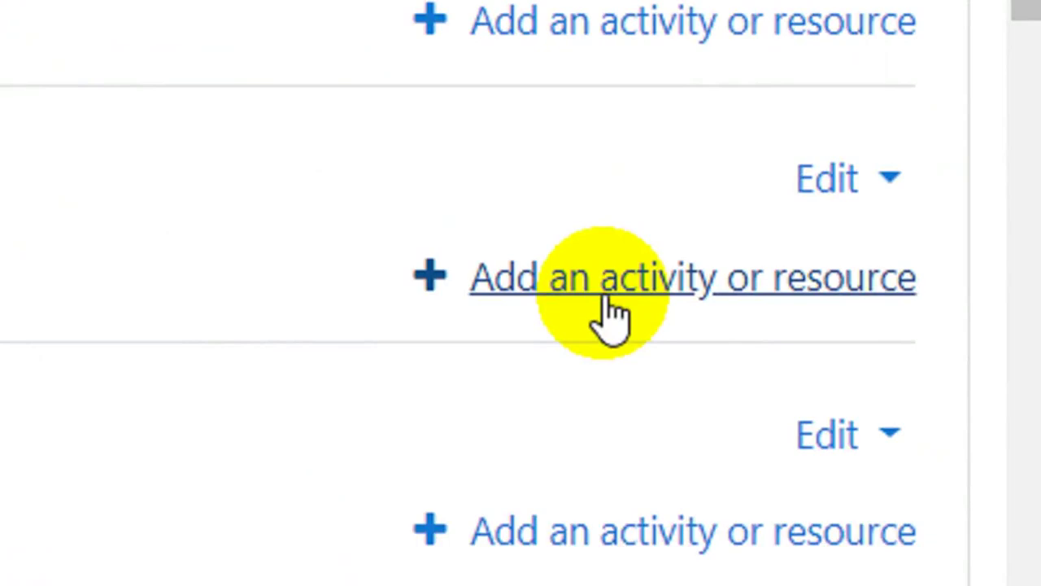
left_click(610, 313)
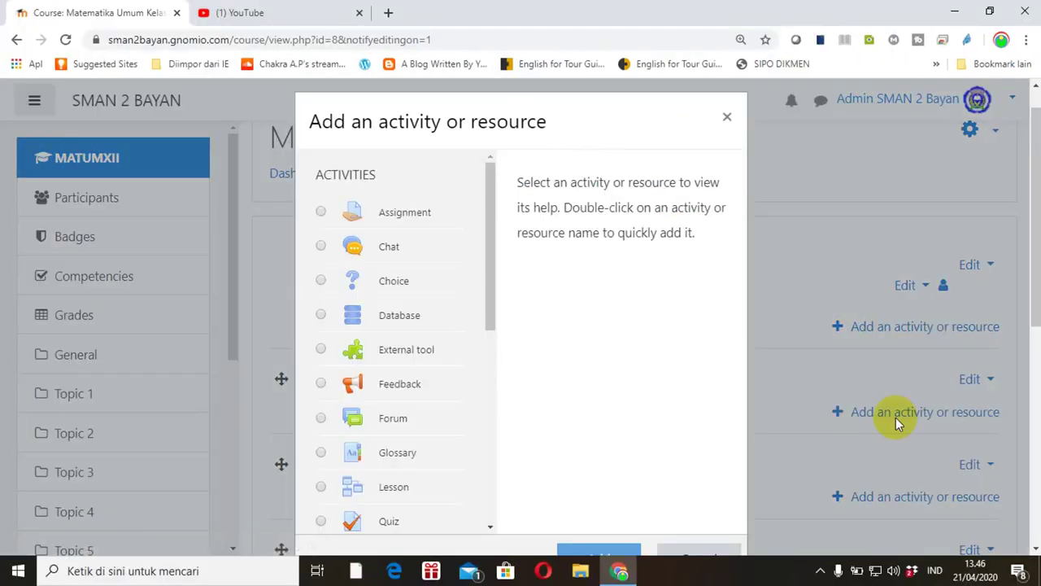
left_click_drag(494, 244, 496, 440)
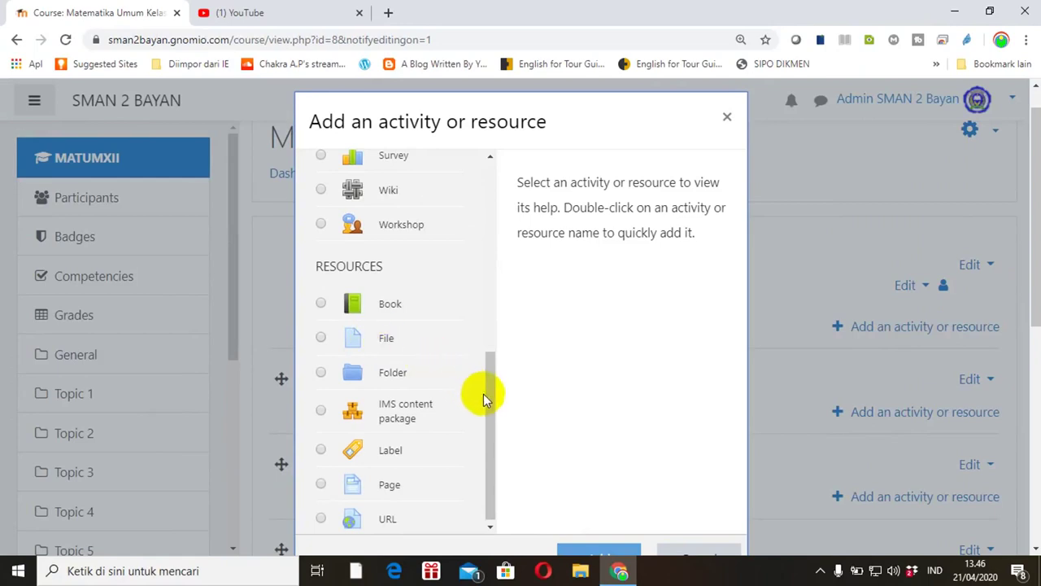
left_click_drag(490, 407, 489, 453)
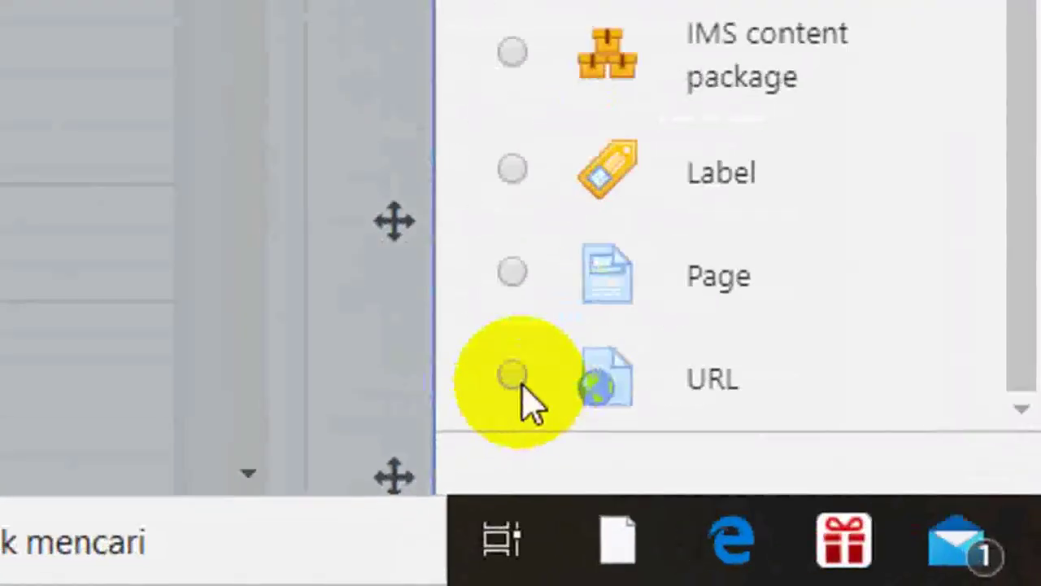
left_click(322, 517)
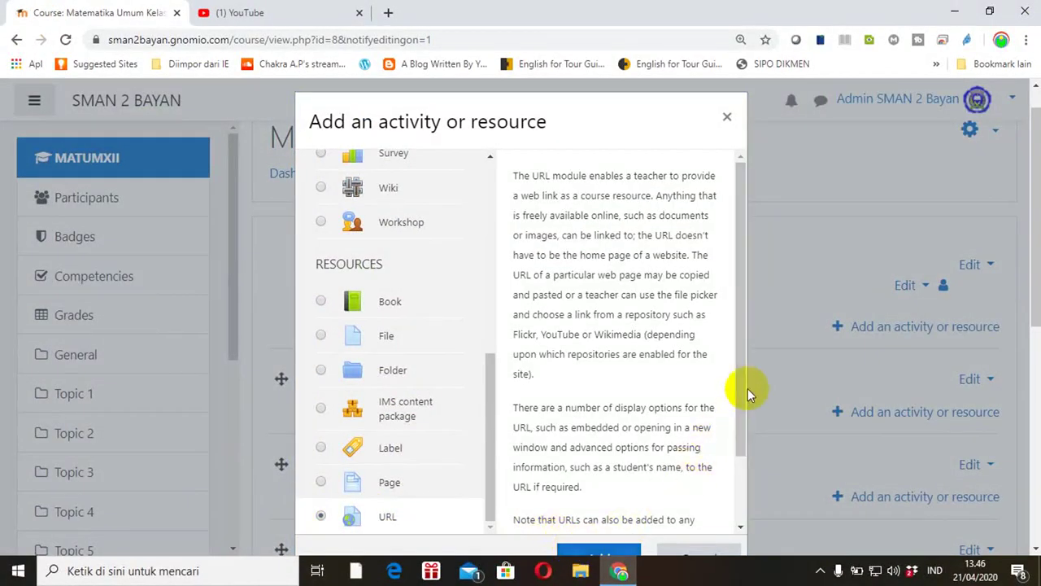
scroll(1030, 300, "down", 1)
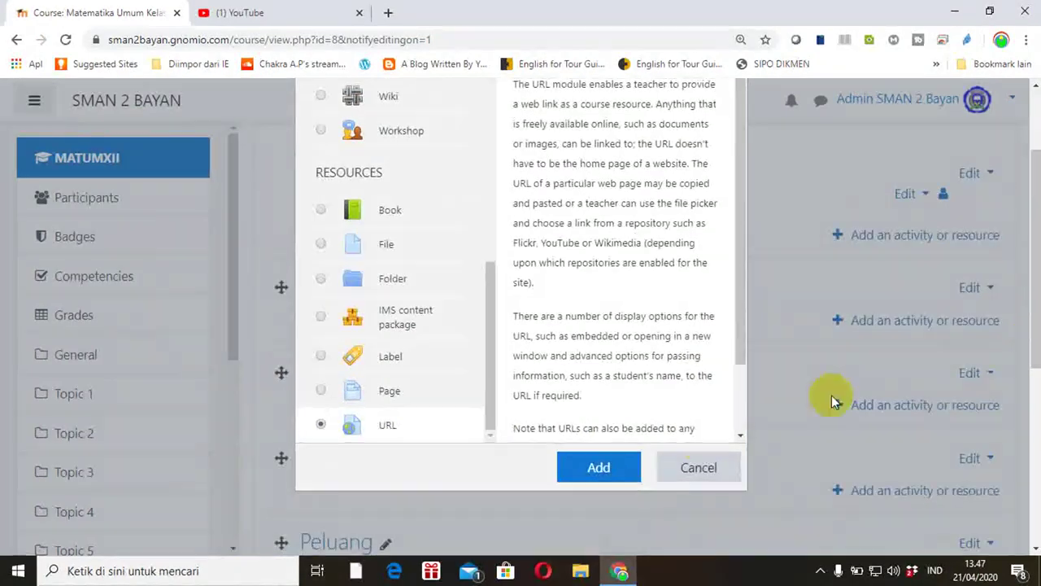
left_click(602, 474)
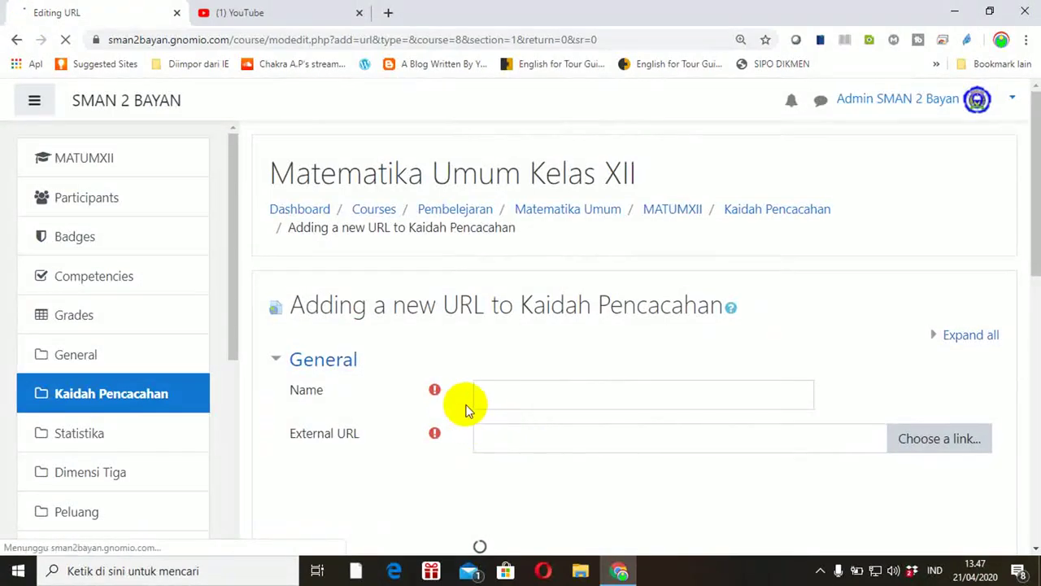
- Name the new URL resource "Kaidah Perkalian" and go to its External URL field
left_click(498, 393)
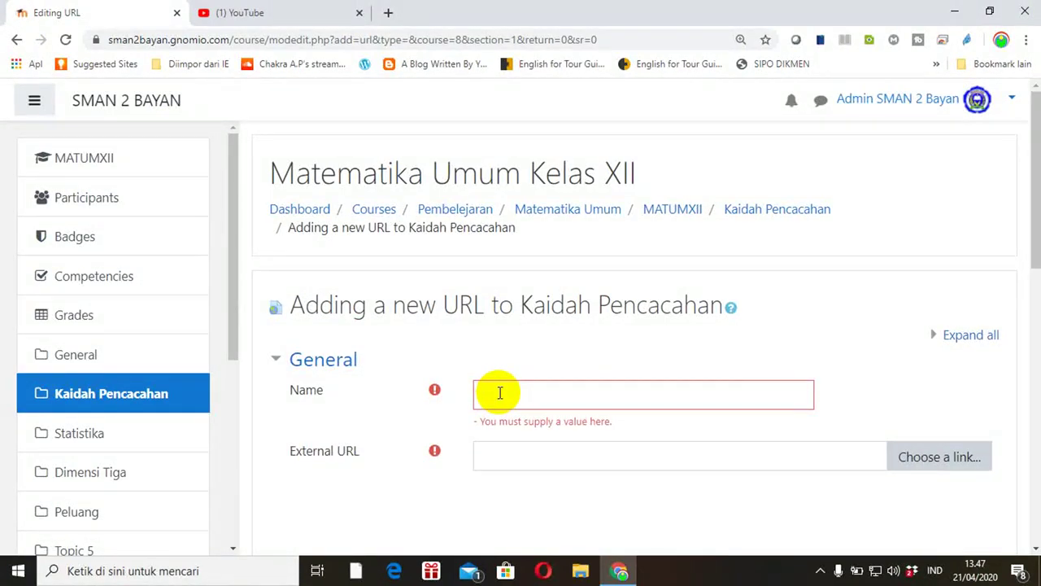
left_click(500, 393)
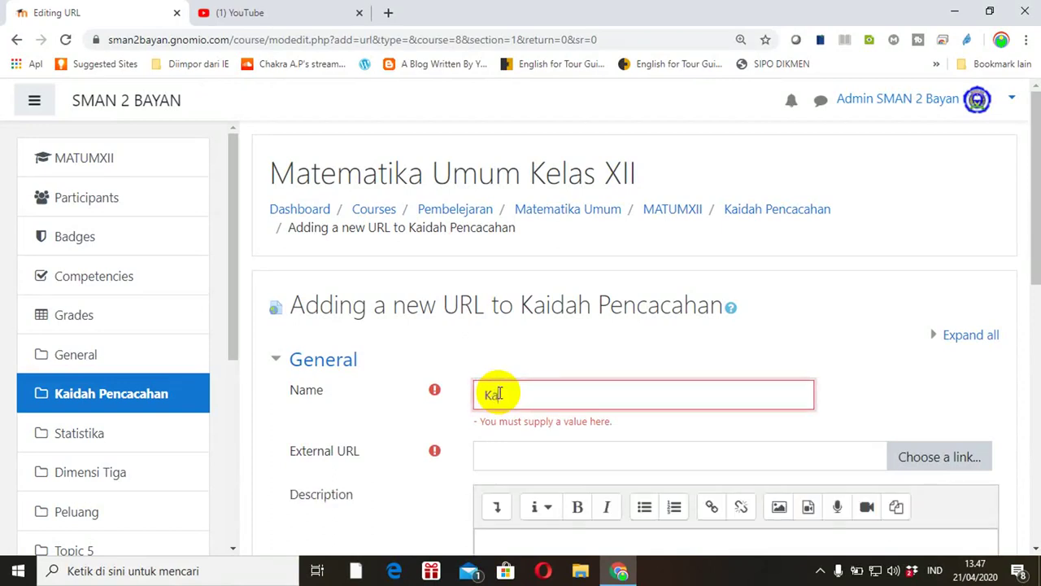
type("Kaidah ")
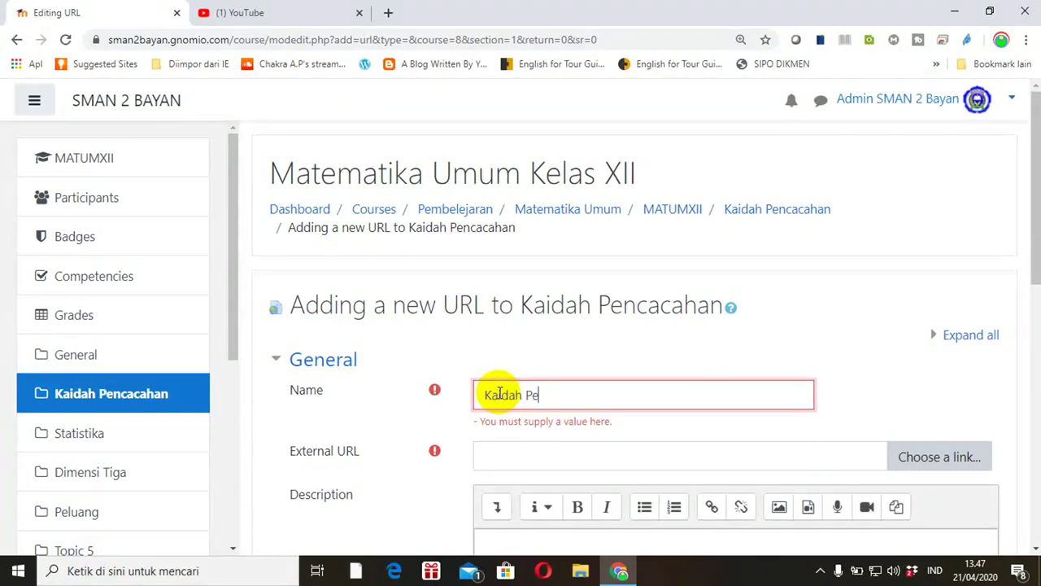
type("Perkalian")
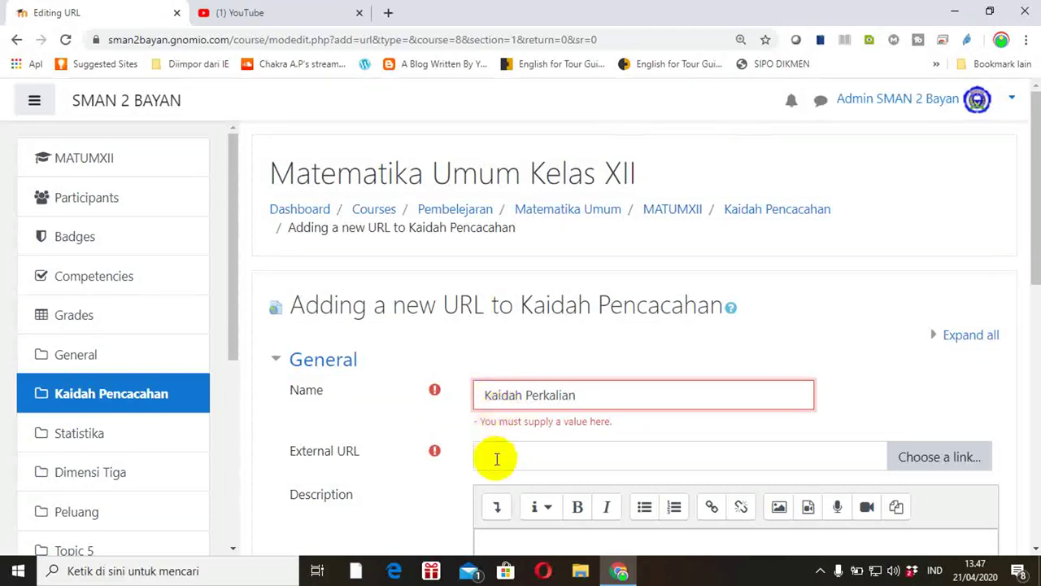
left_click(494, 460)
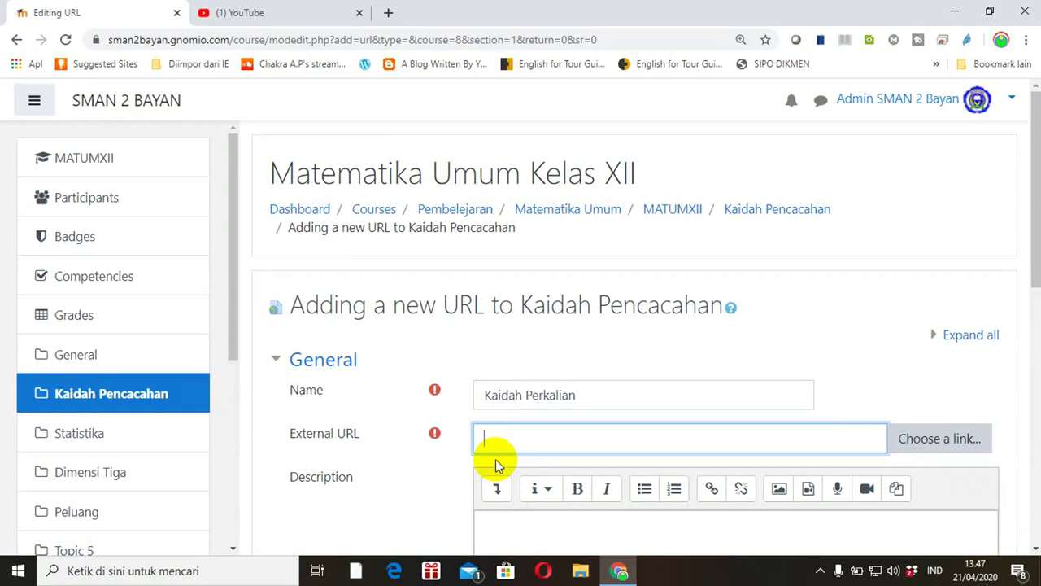
- Switch to YouTube and search for "sahabat pembelajar kaidah perkalian"
left_click(264, 13)
left_click(440, 95)
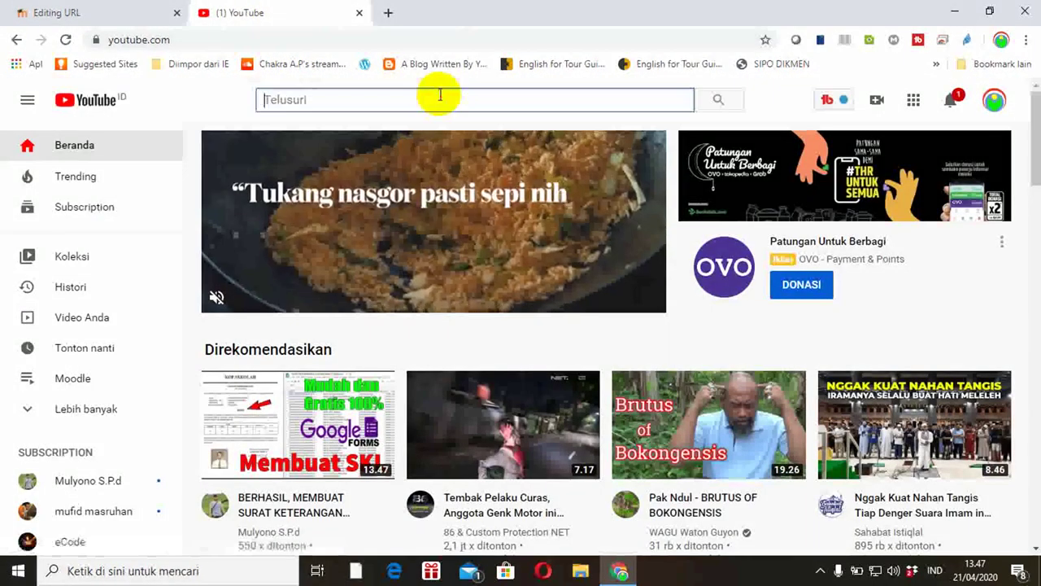
type("sahabat pembel")
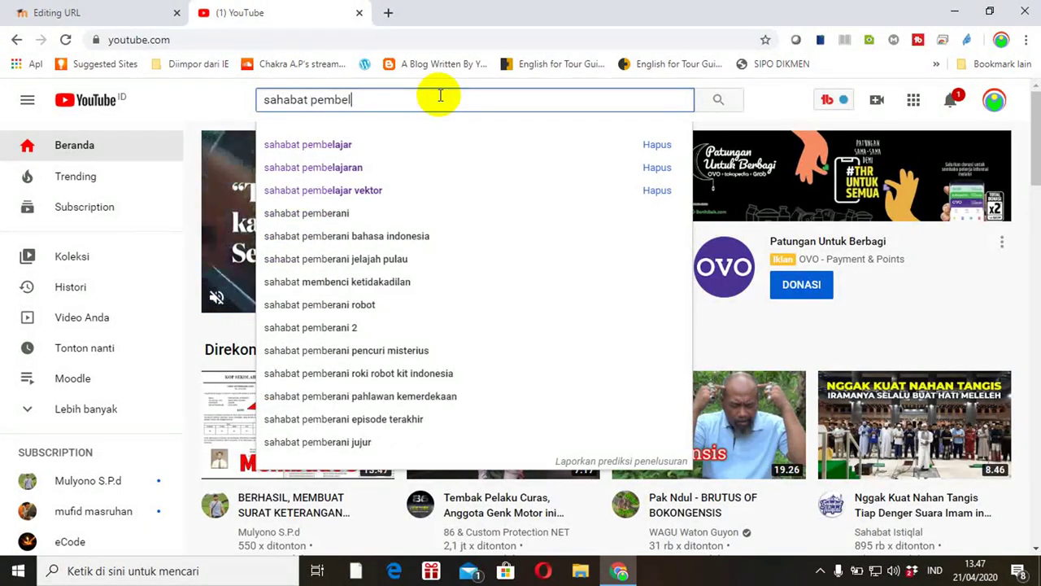
type("ajar")
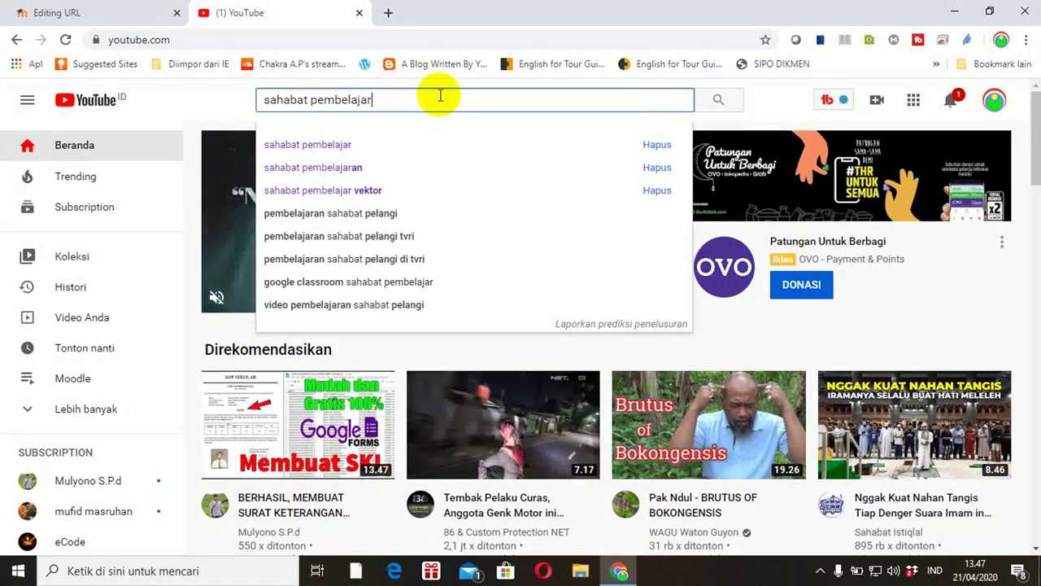
type(" kaida")
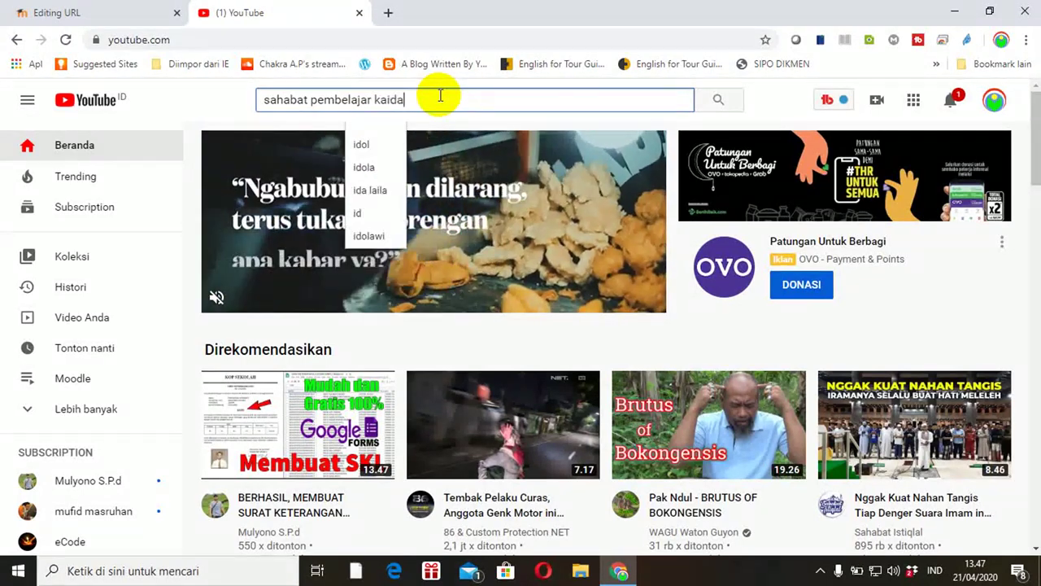
type("h perl")
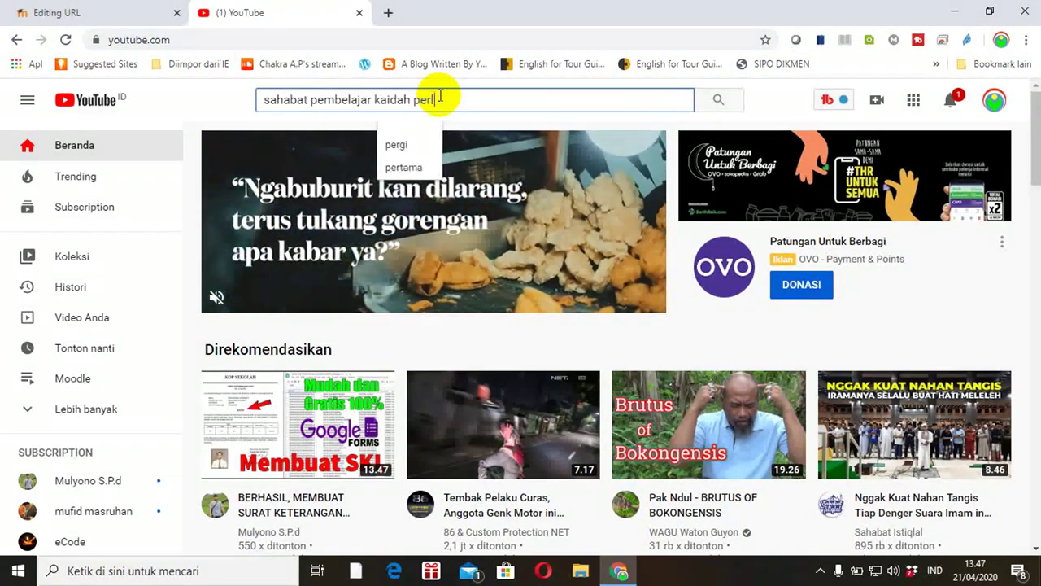
key("BackSpace")
type("ka")
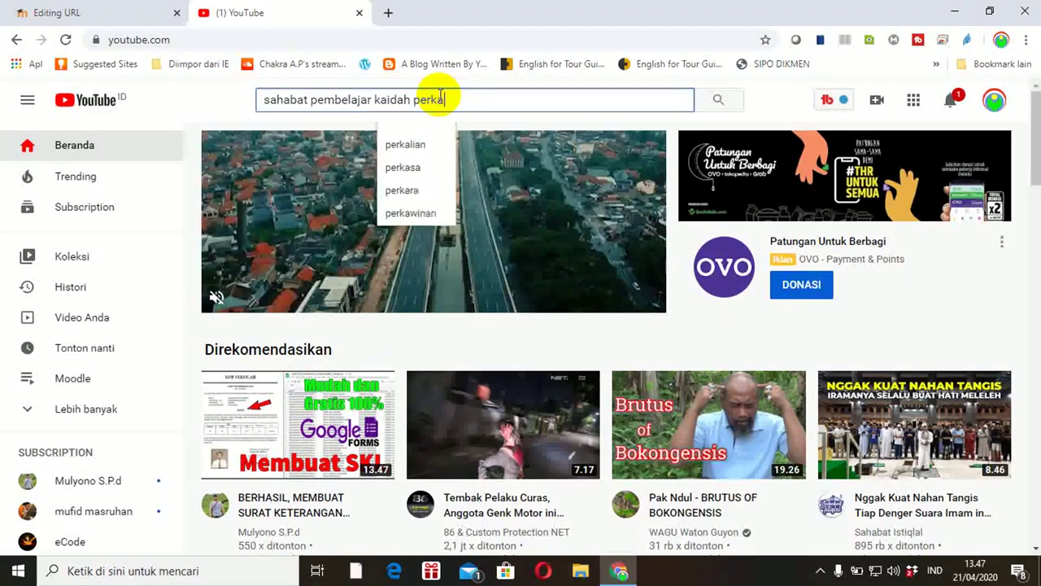
type("lian")
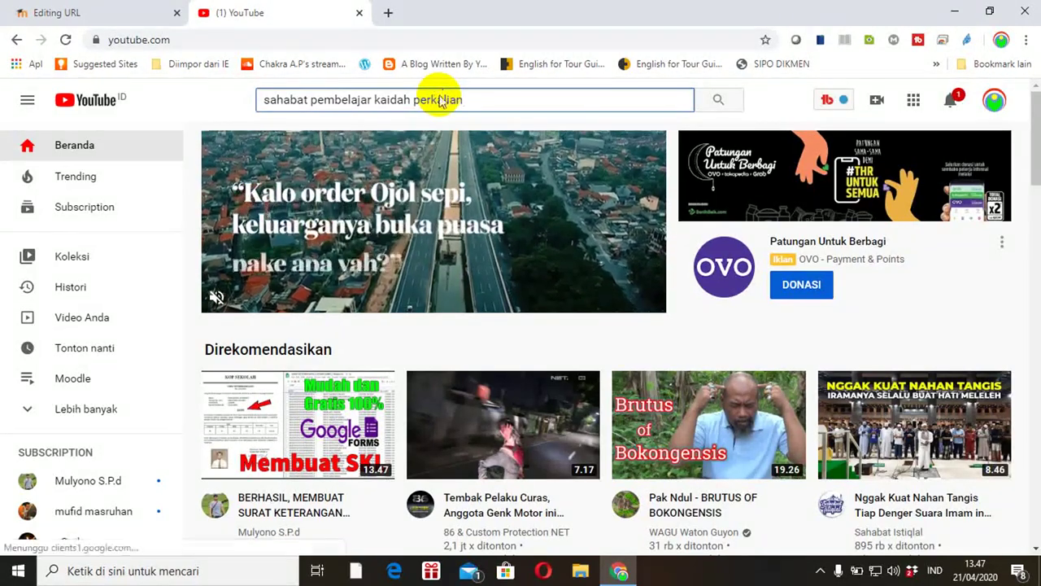
key("Return")
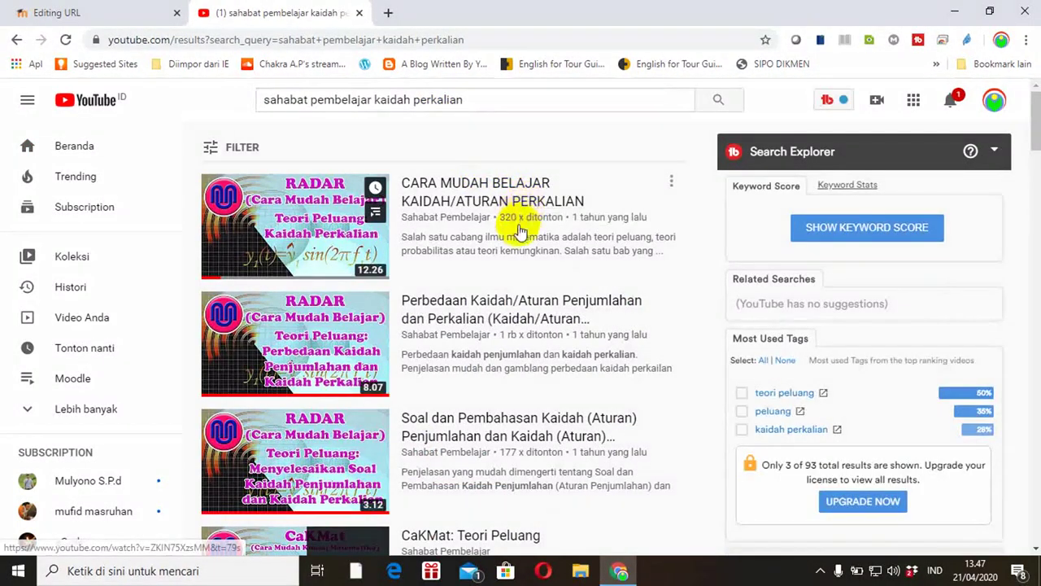
- Open the video "CARA MUDAH BELAJAR KAIDAH/ATURAN PERKALIAN", copy its web address and pause playback
left_click(459, 194)
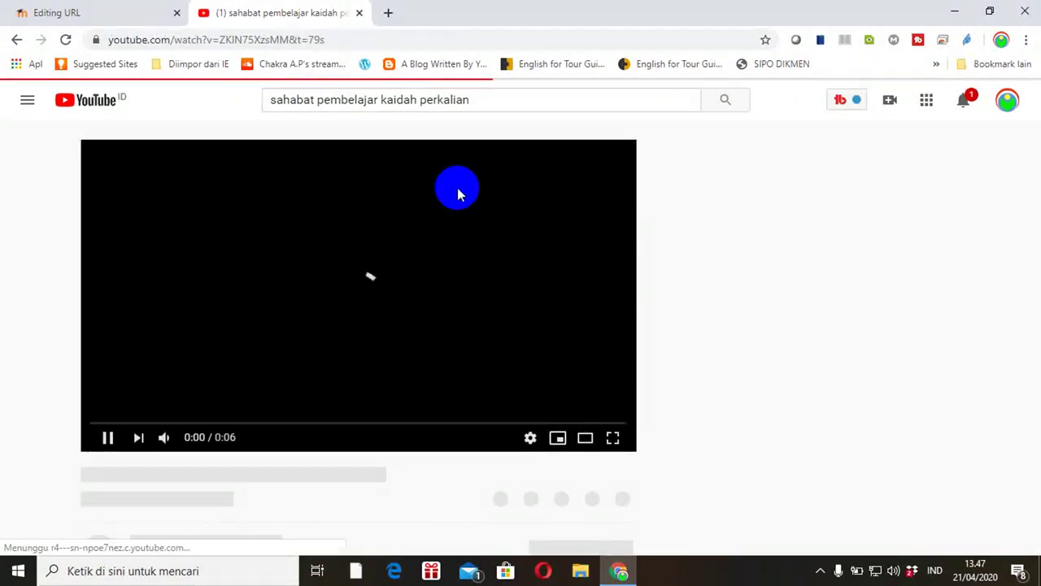
left_click(348, 40)
key("ctrl+c")
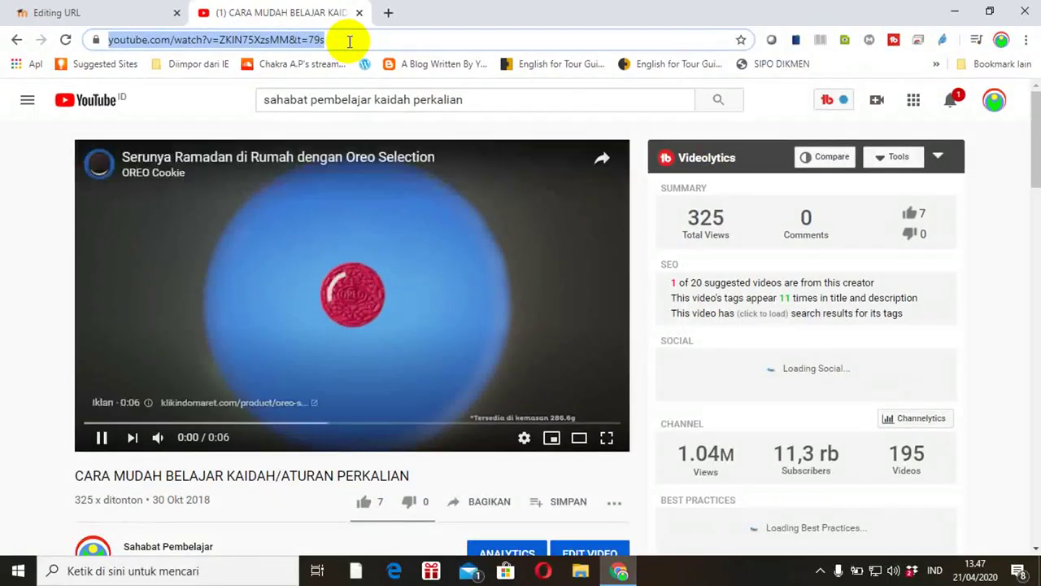
left_click(103, 439)
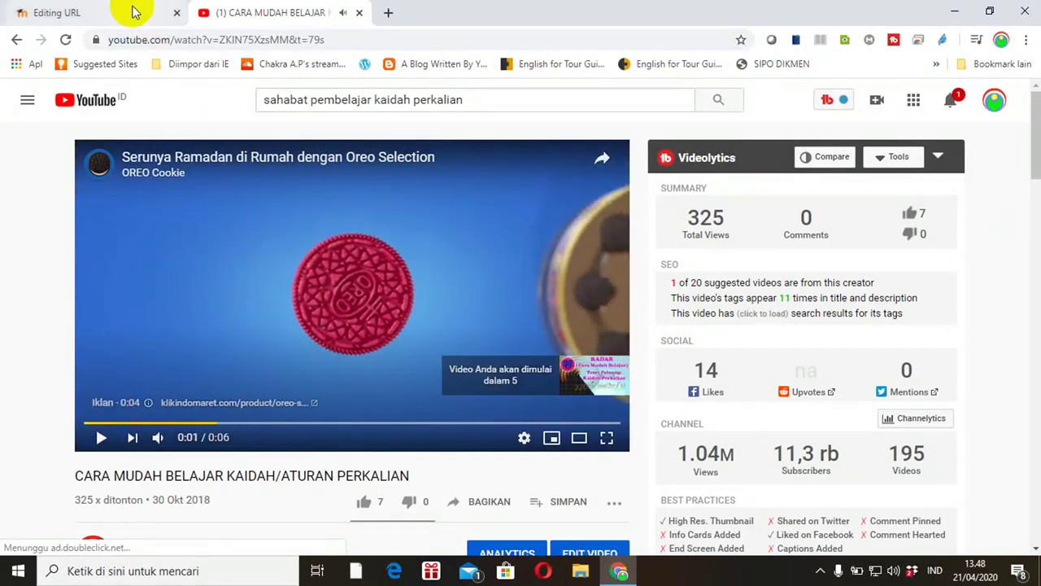
- Switch back to the Moodle URL form and paste the copied YouTube address as the external URL
left_click(134, 12)
left_click(517, 437)
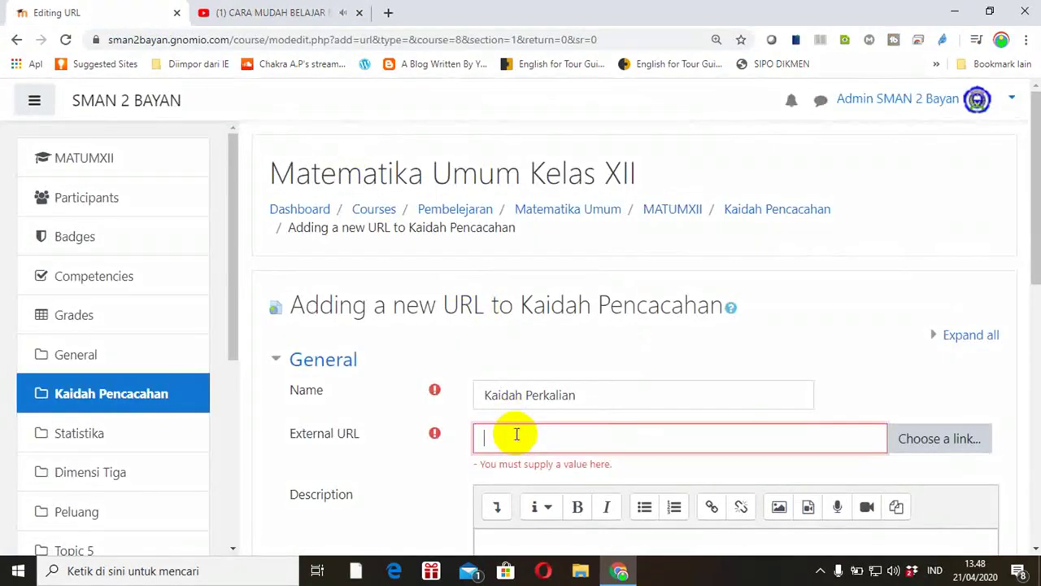
key("ctrl+v")
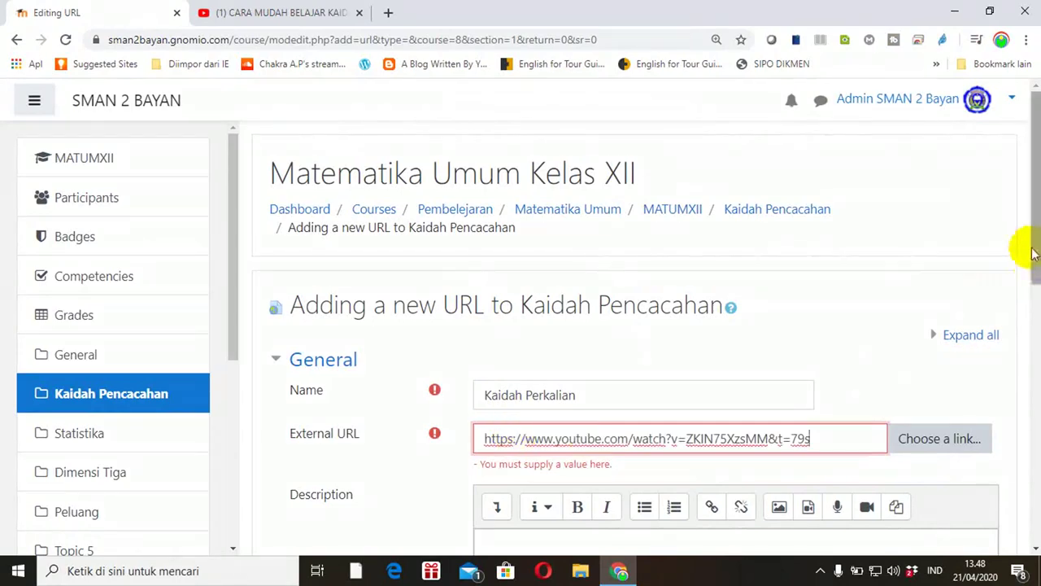
- Enter the description "Kaidah perkalian", enable its display on the course page, and save and display the URL resource
left_click_drag(1033, 248, 1030, 333)
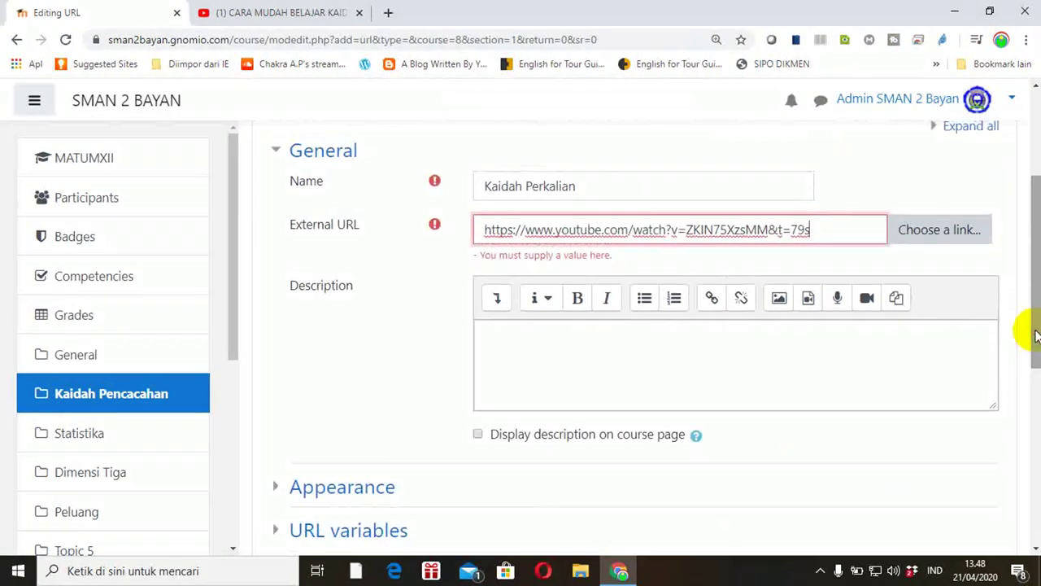
left_click(517, 371)
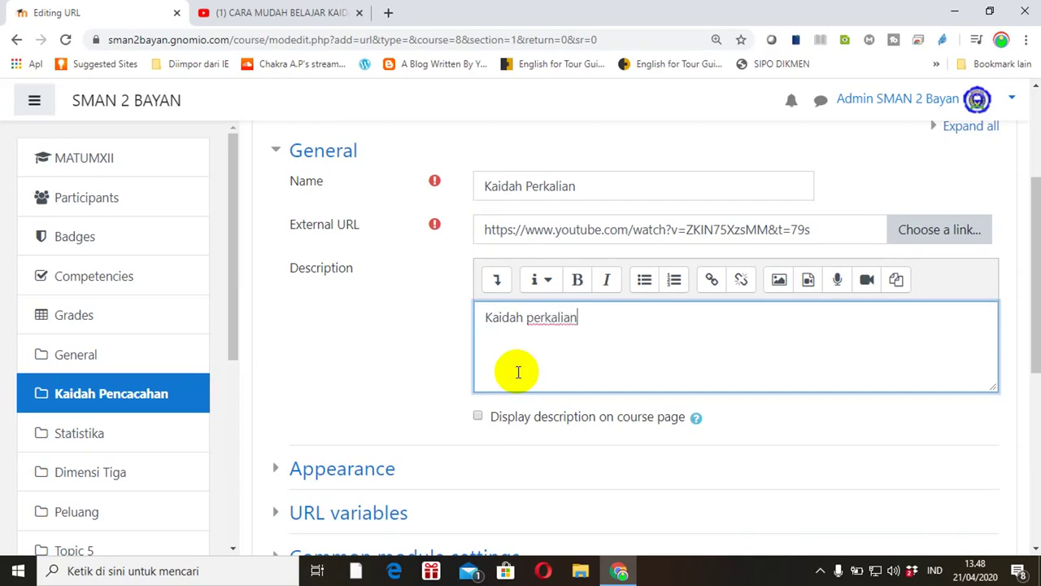
left_click(479, 417)
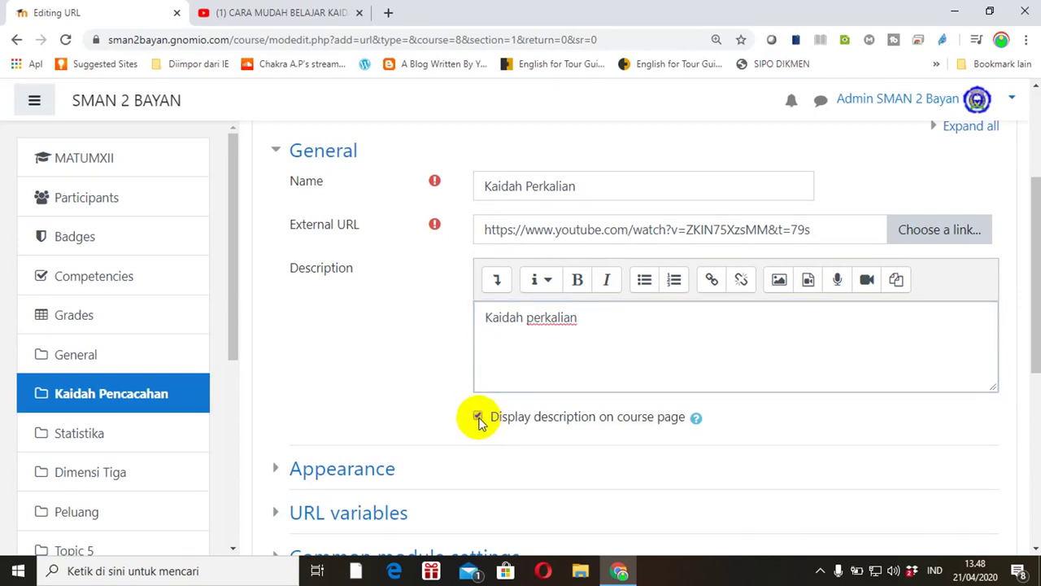
left_click_drag(1032, 302, 1032, 466)
left_click(698, 389)
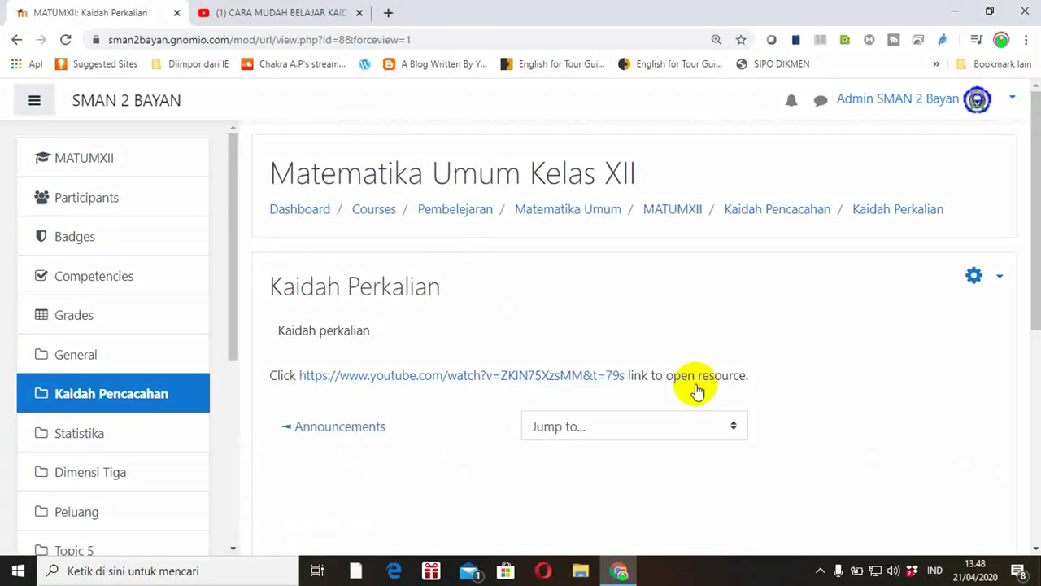
- Test the resource's YouTube link, pause the opened video and return to the Kaidah Perkalian page in Moodle
left_click(403, 378)
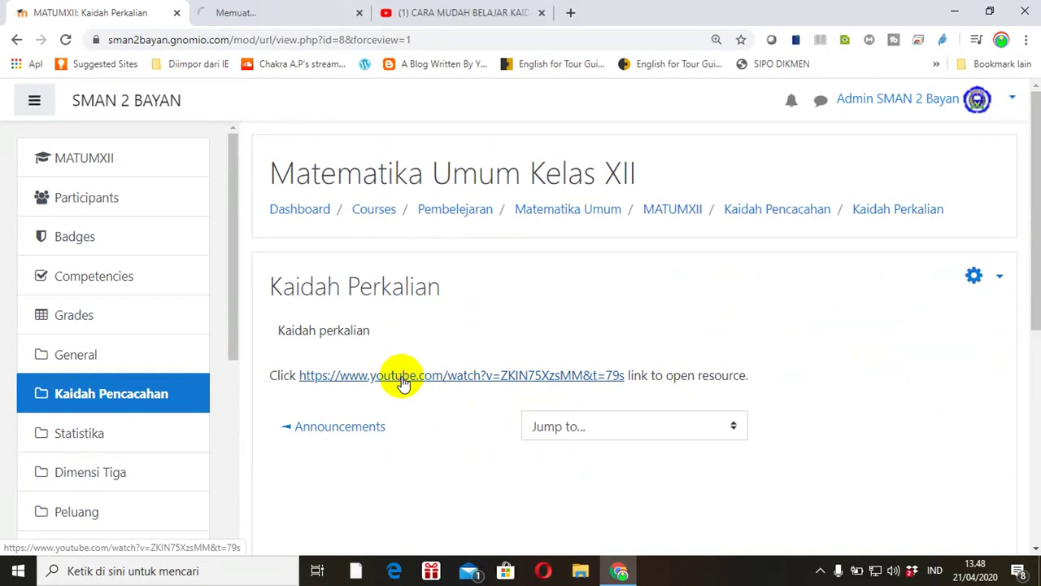
left_click(262, 17)
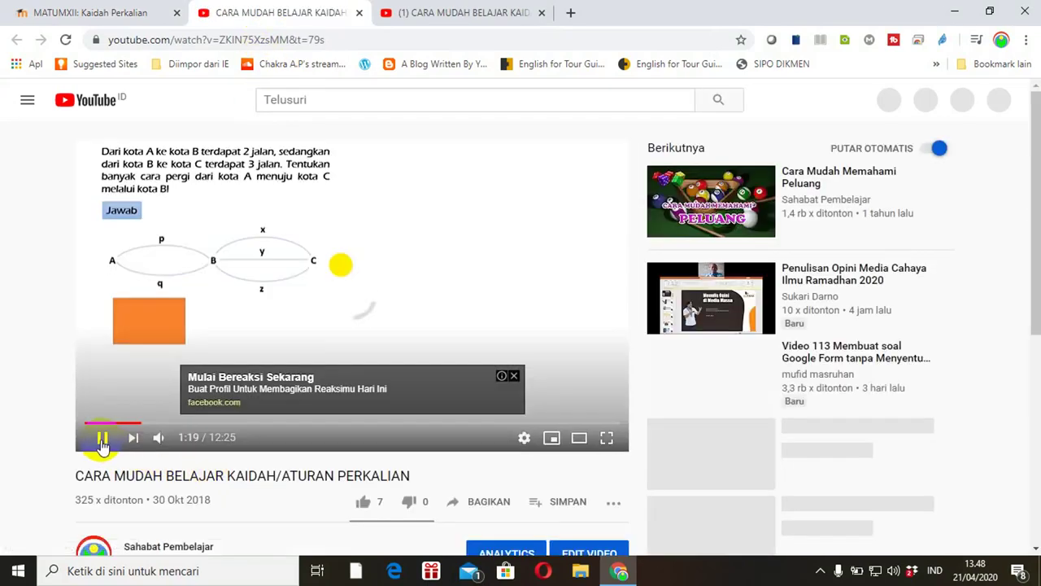
left_click(103, 444)
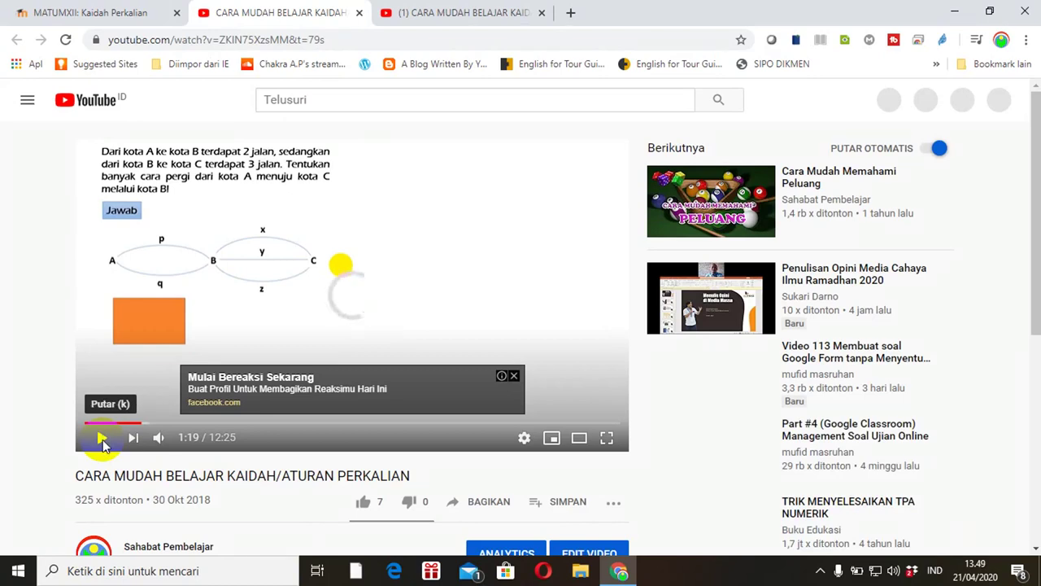
left_click(104, 15)
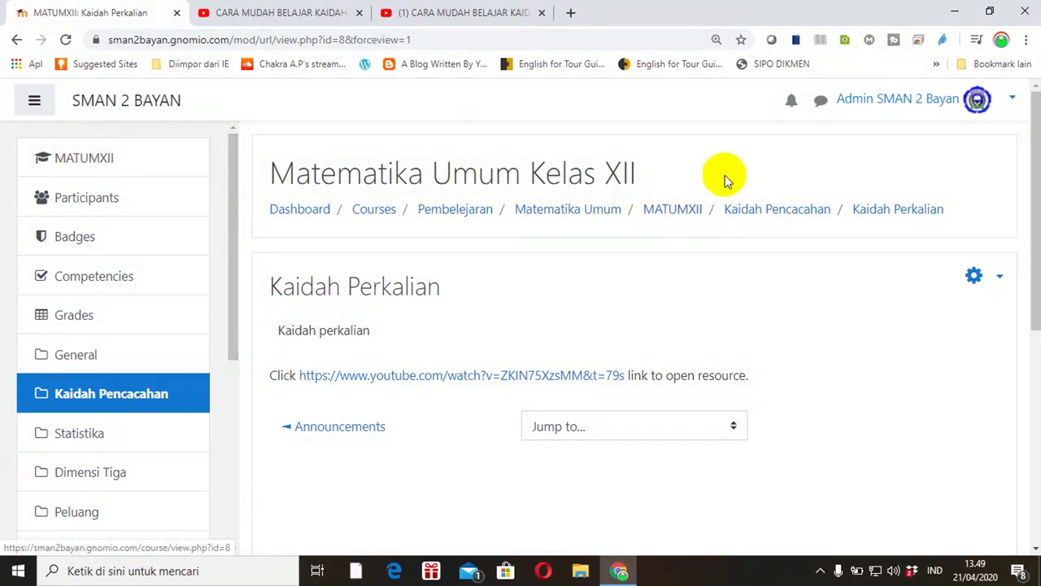
- Return to the MATUMXII course page and start adding a File resource to the Kaidah Pencacahan topic
left_click(680, 211)
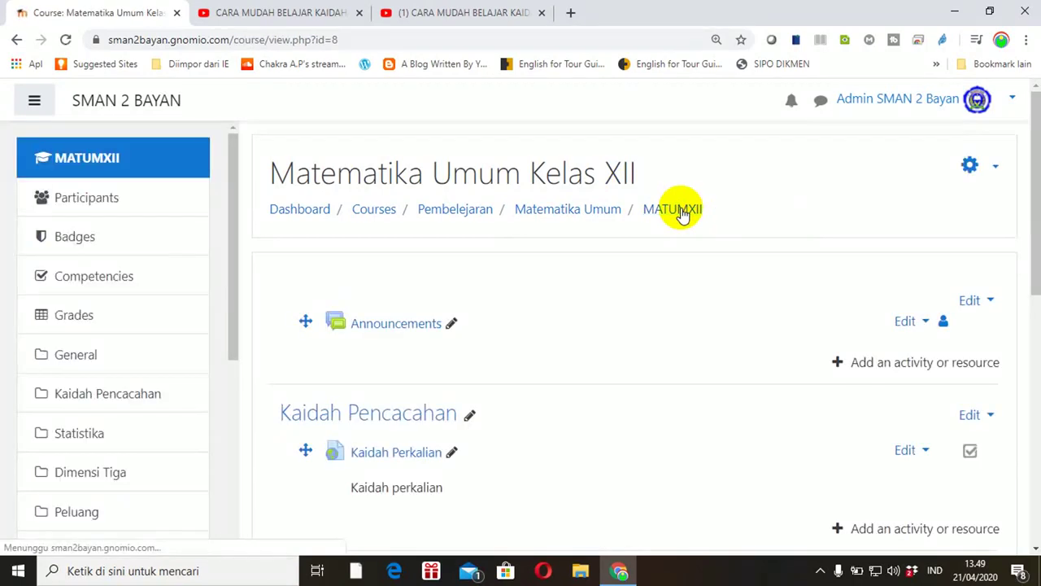
left_click_drag(1030, 271, 1030, 304)
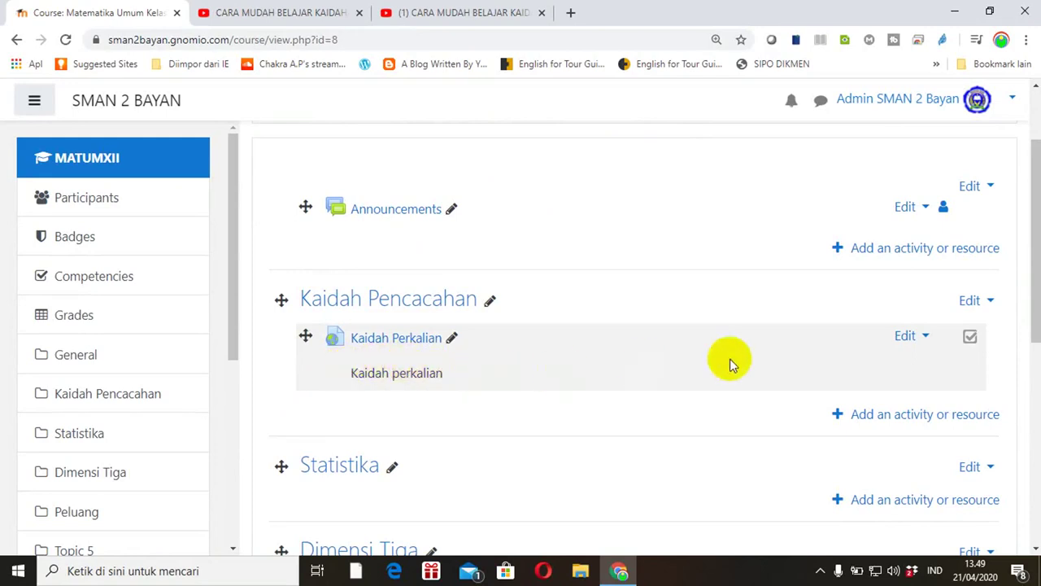
left_click(919, 415)
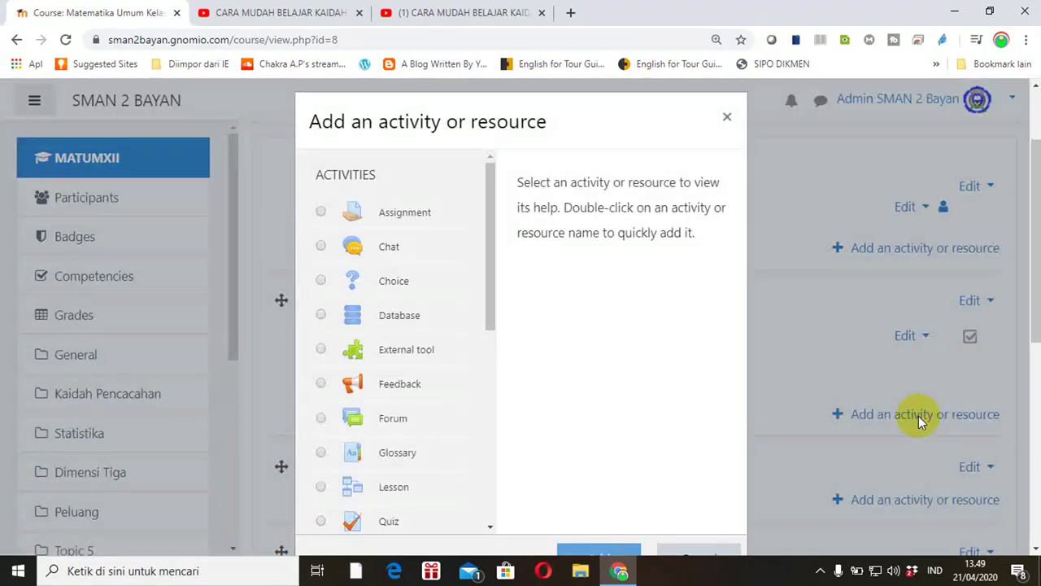
left_click_drag(489, 289, 486, 530)
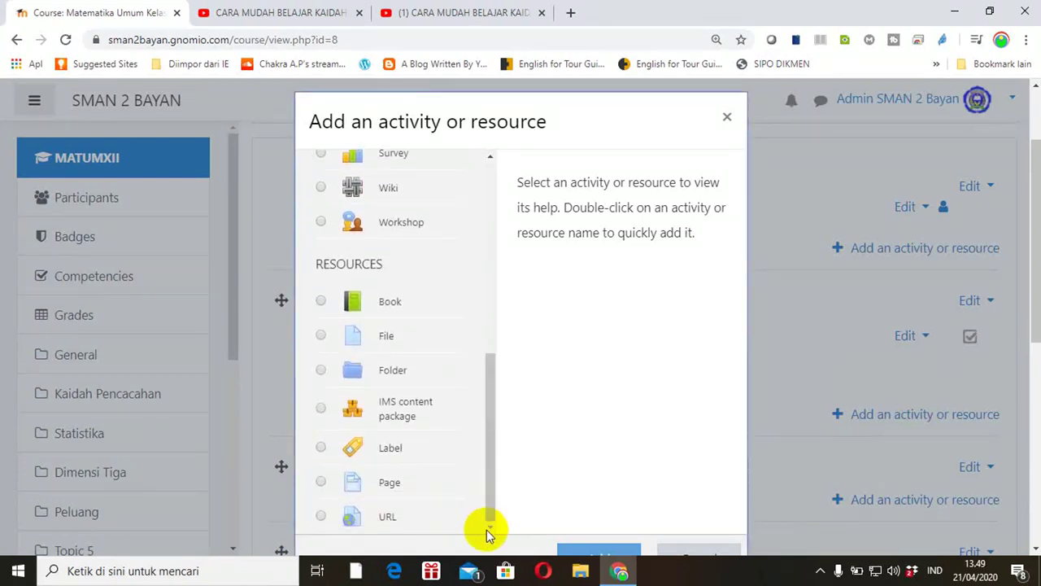
left_click(321, 336)
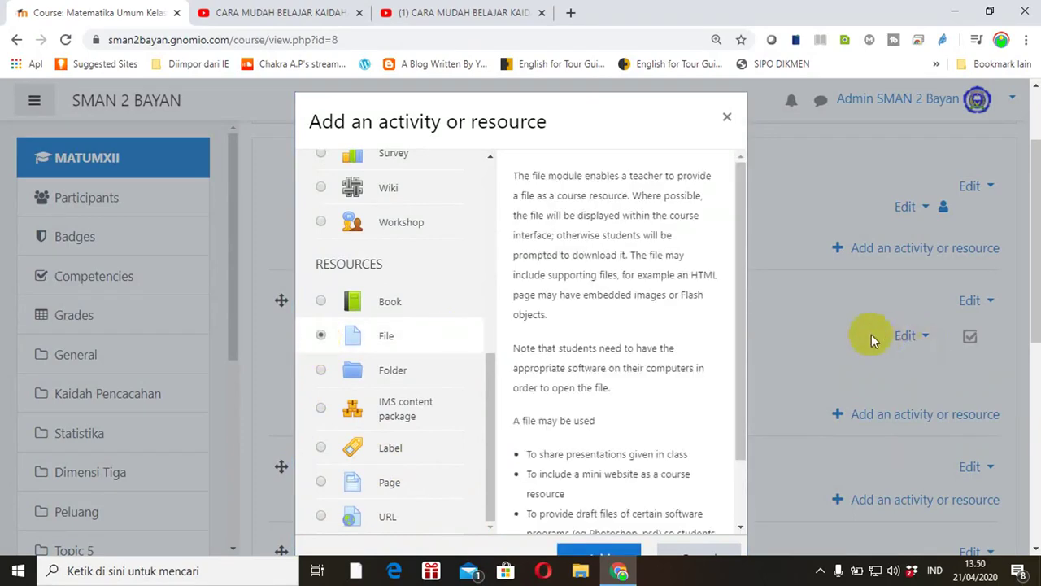
left_click_drag(742, 322, 739, 399)
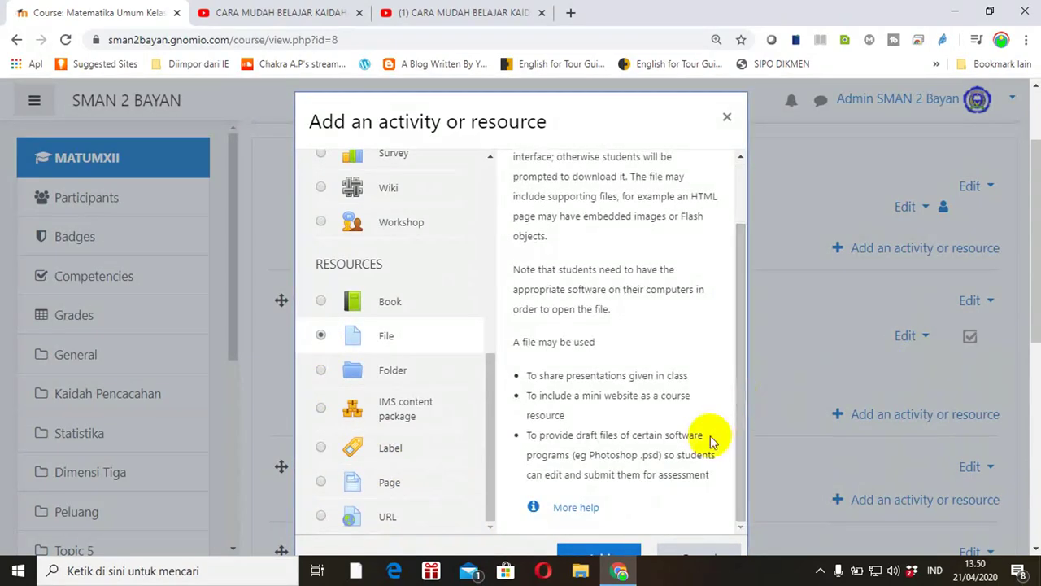
scroll(1021, 355, "down", 3)
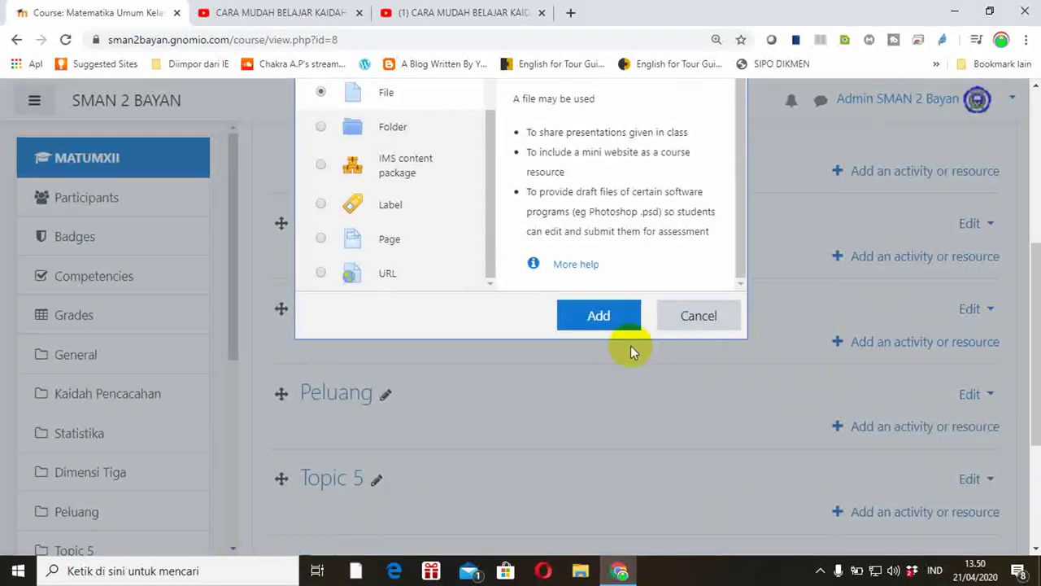
left_click(593, 317)
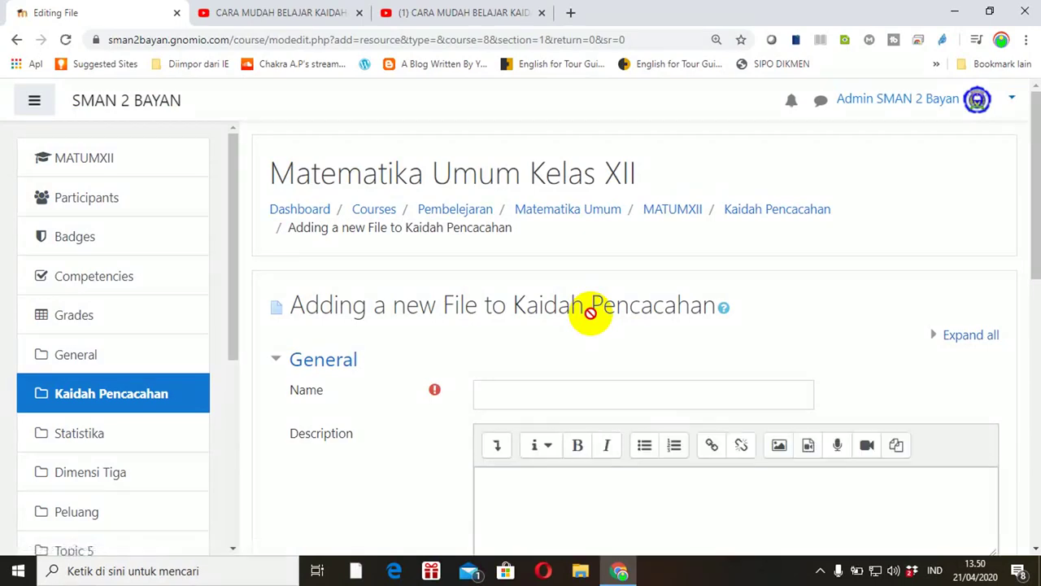
- Name the new file resource "Kaidah Penjumlahan" and leave its description empty
left_click(542, 393)
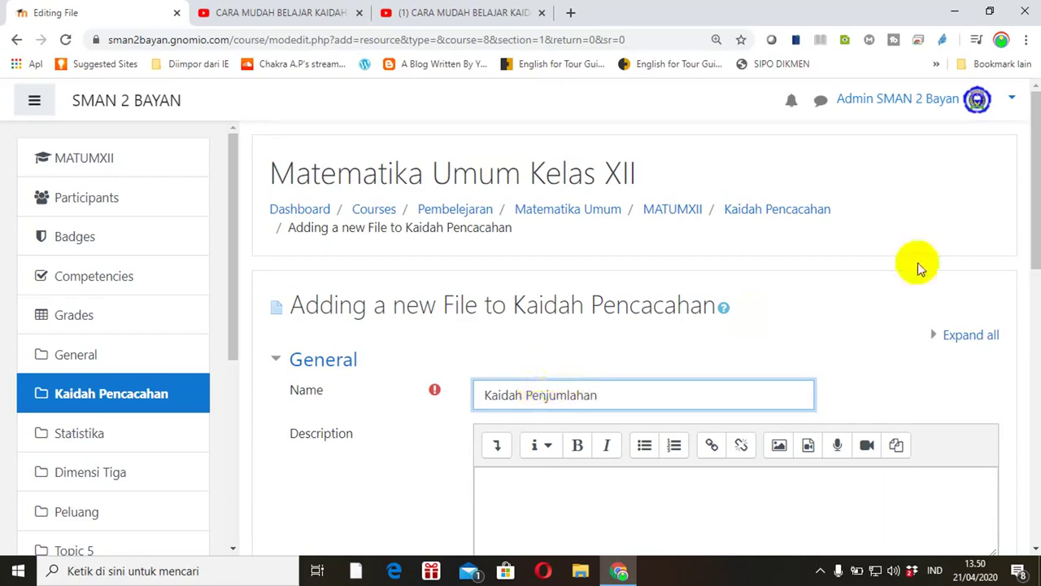
left_click_drag(1035, 245, 1038, 317)
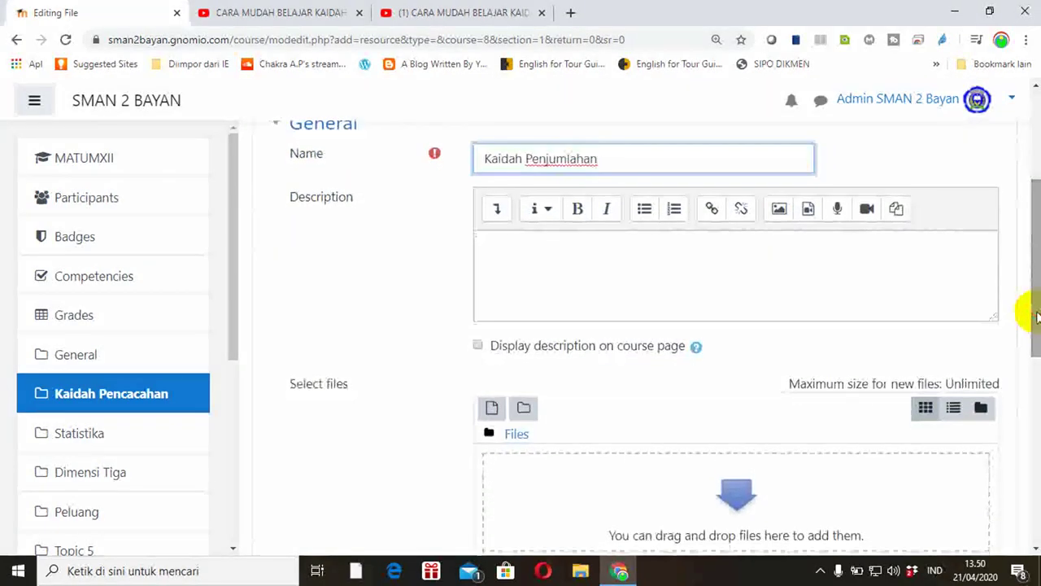
left_click(630, 277)
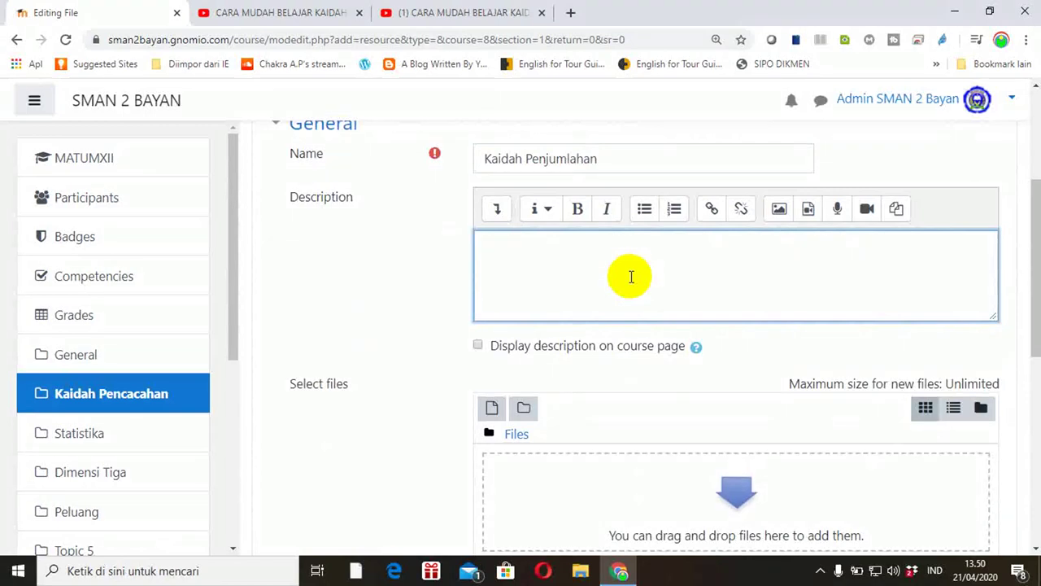
left_click_drag(1030, 232, 1030, 293)
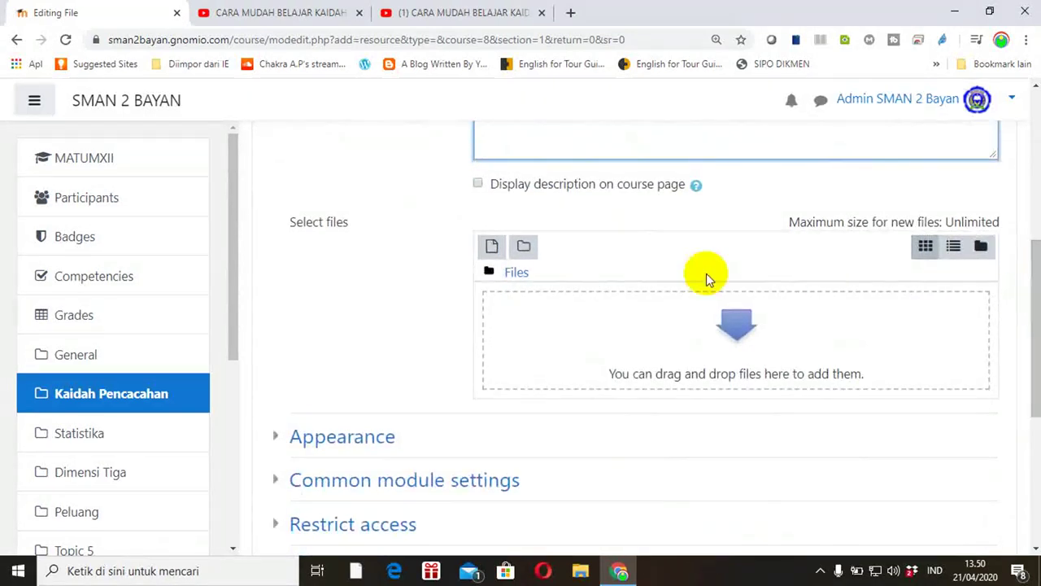
- Upload "Jurnal 2 kolom.docx" from the Jurnal LPMP folder to the resource's selected files
left_click(514, 273)
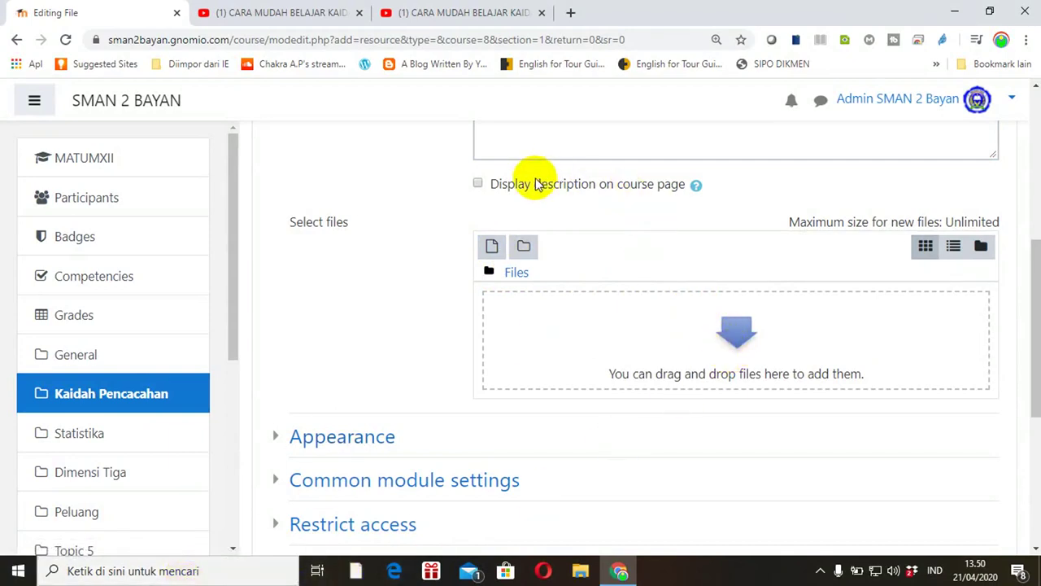
left_click(492, 249)
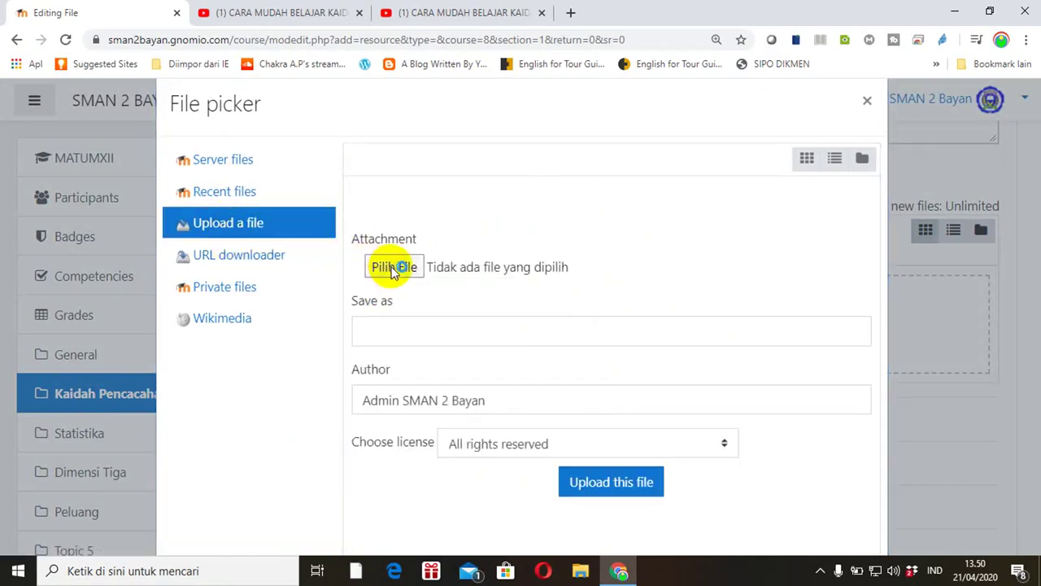
left_click(394, 268)
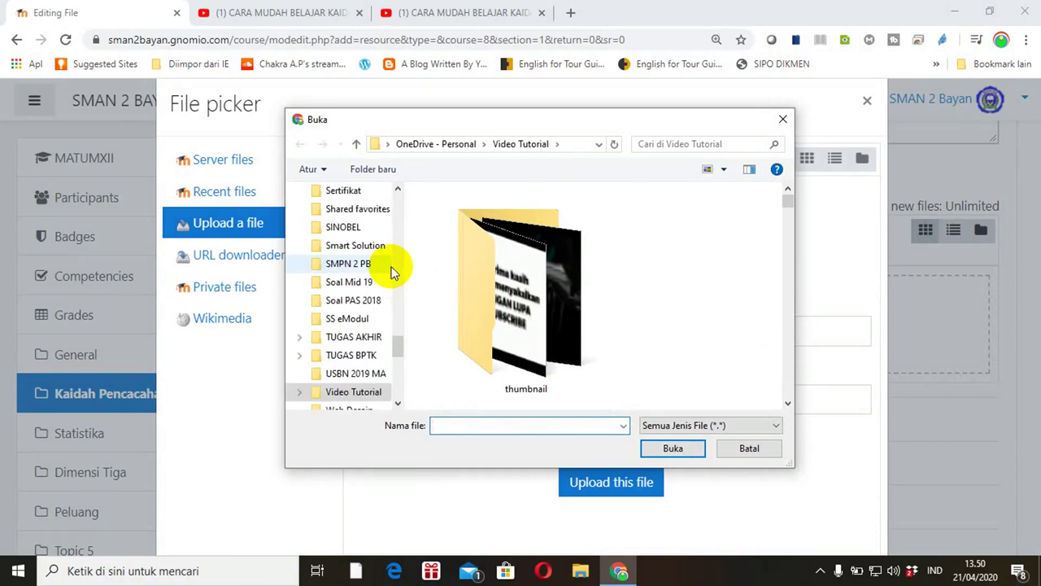
left_click_drag(399, 348, 397, 295)
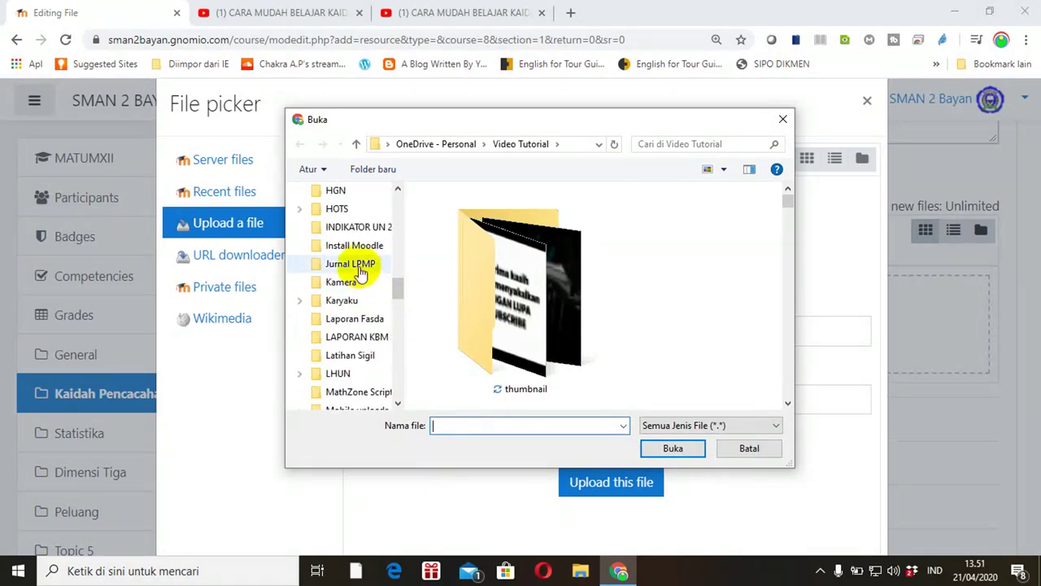
left_click(360, 271)
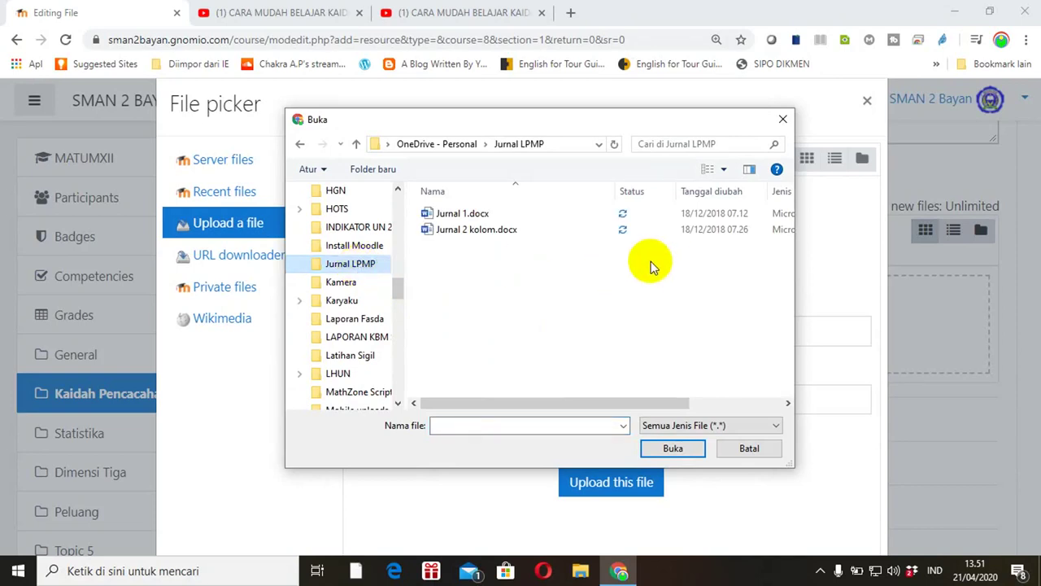
left_click(469, 234)
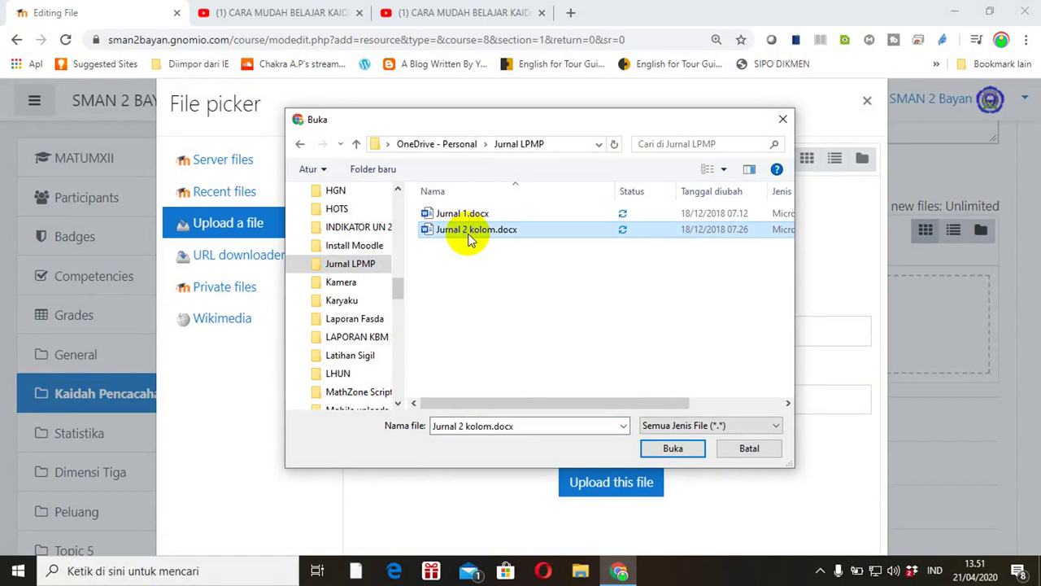
double_click(470, 236)
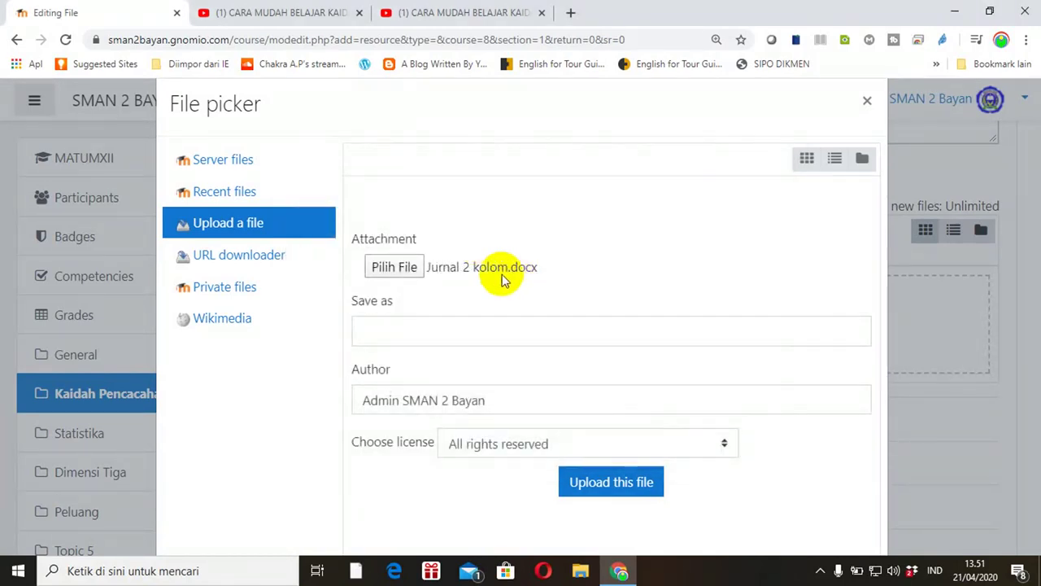
left_click(600, 480)
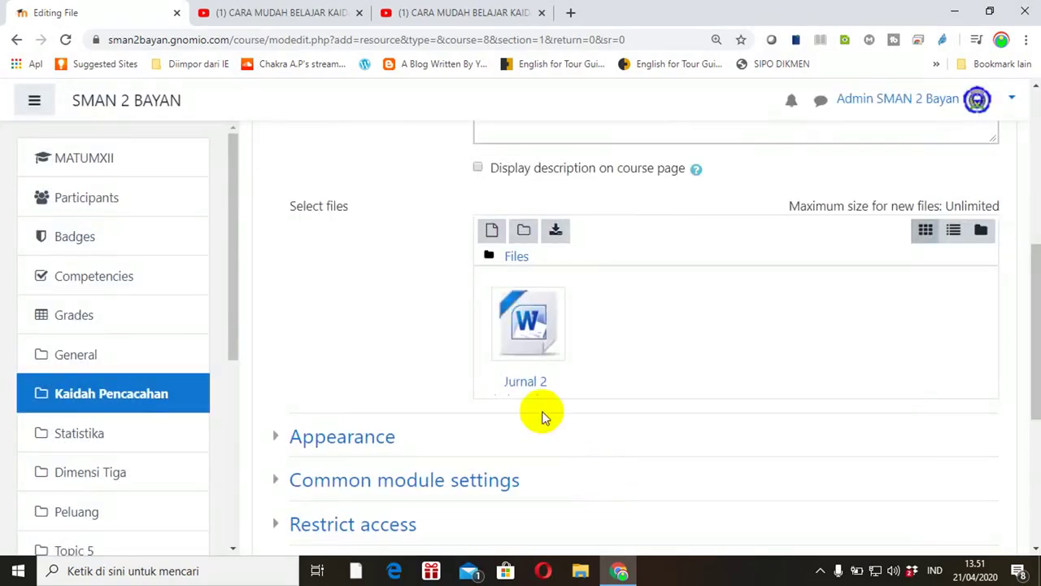
- Save the Kaidah Penjumlahan file resource, return to the course and check the Kaidah Pencacahan topic
left_click_drag(1034, 274, 1035, 400)
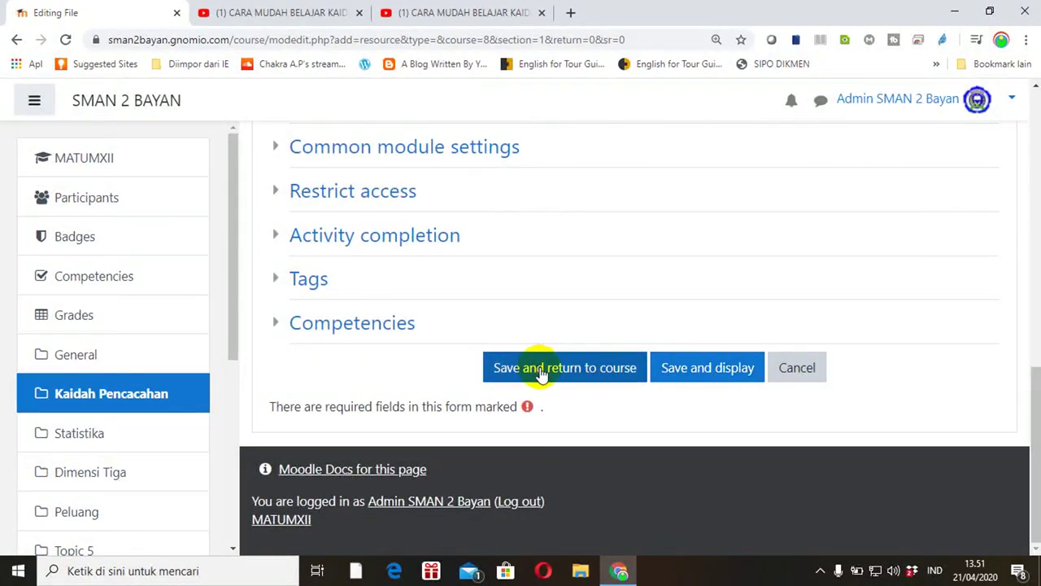
left_click(567, 376)
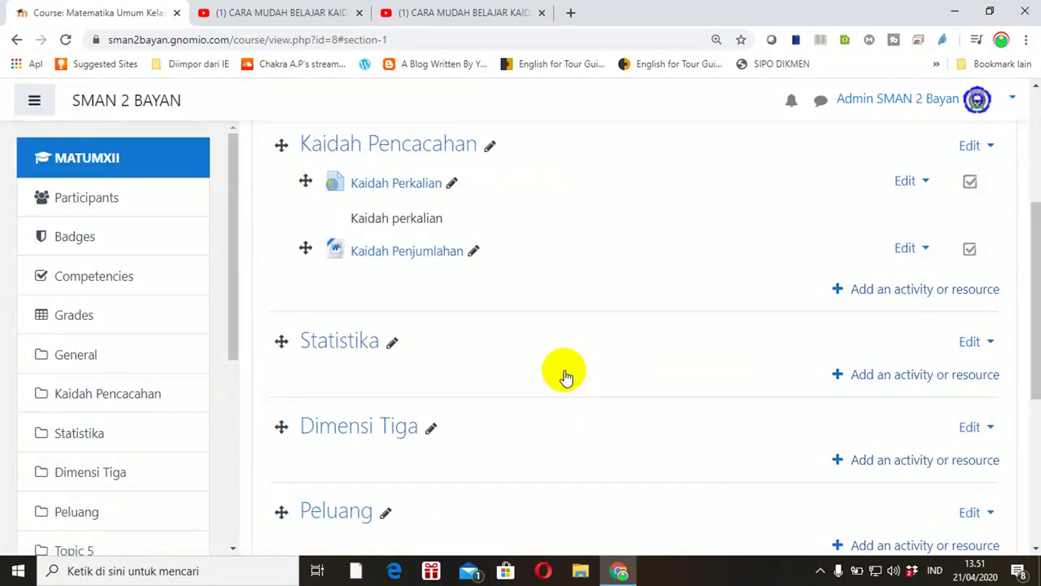
left_click_drag(1028, 297, 1037, 266)
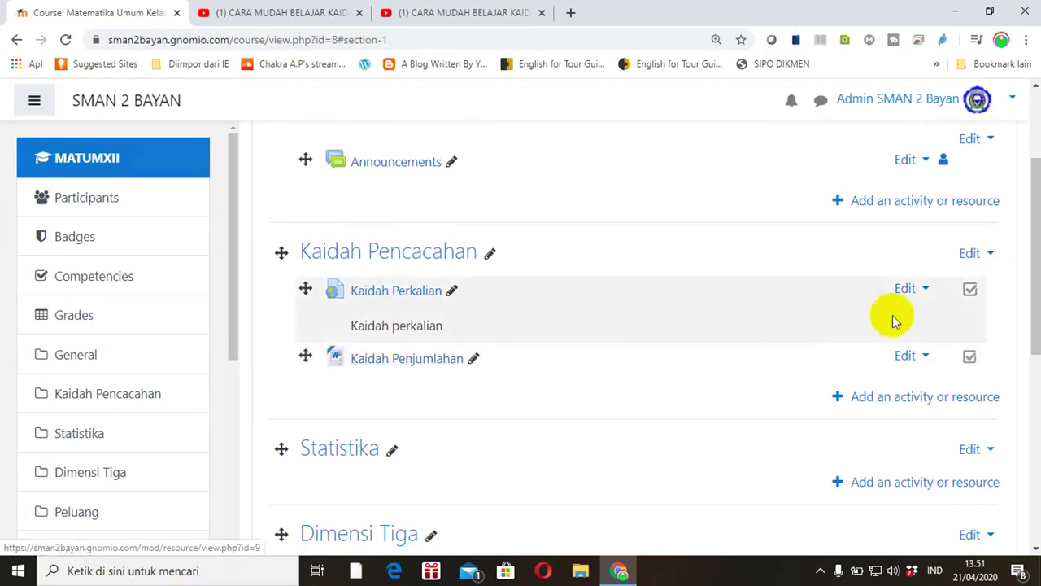
left_click_drag(1035, 346, 1037, 346)
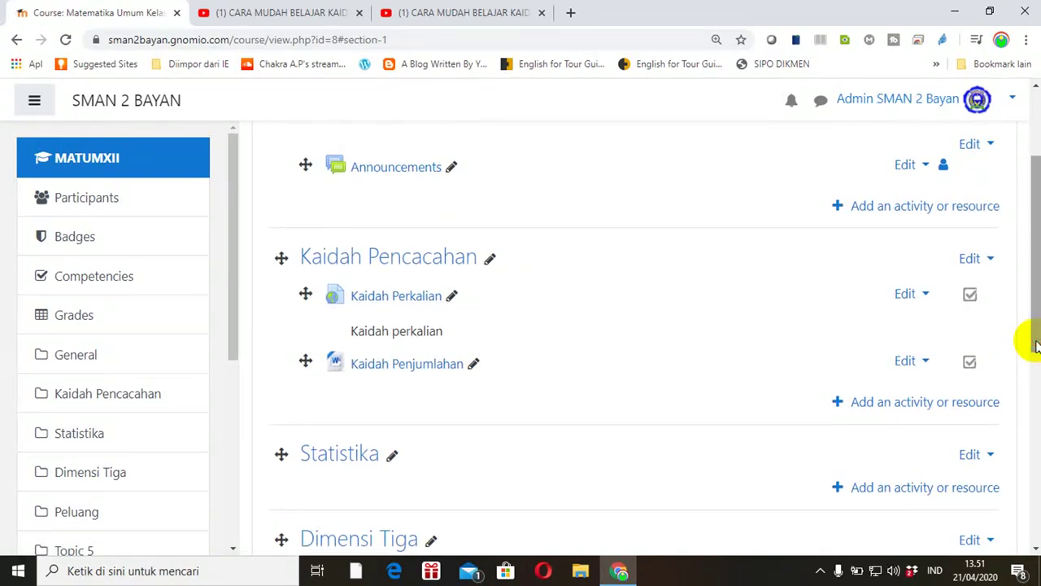